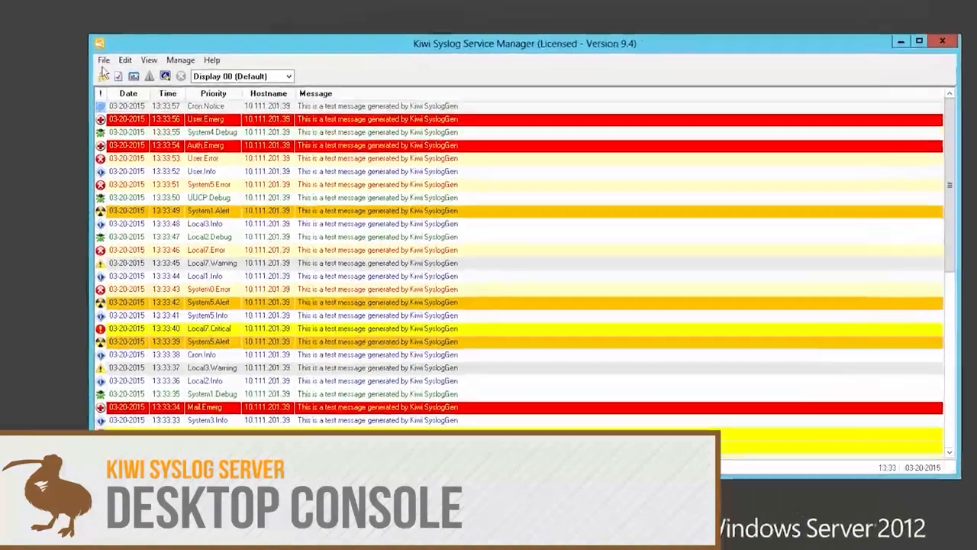
Step: Open the server setup, check the UDP input options, and enable listening for TCP syslog messages
{"action": "left_click", "coordinate": [161, 91]}
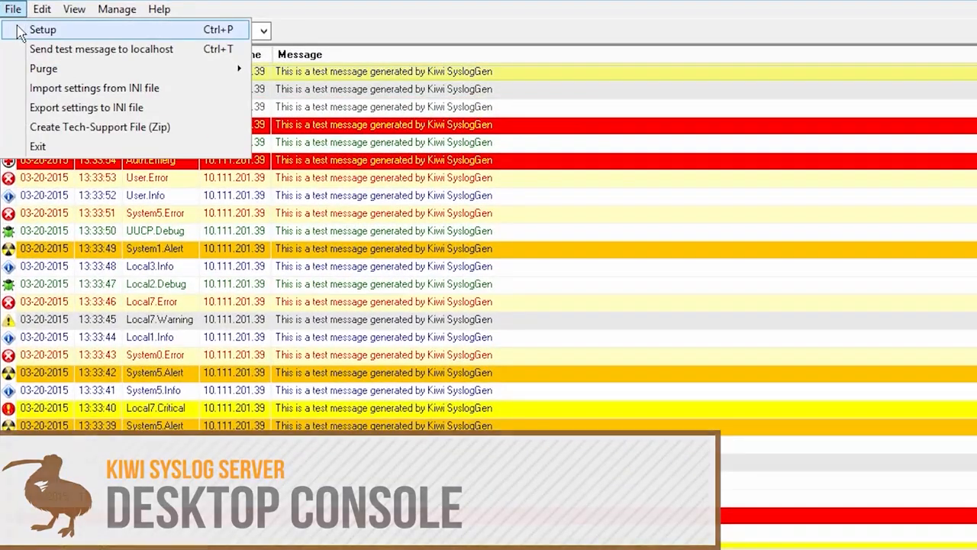
{"action": "left_click", "coordinate": [73, 51]}
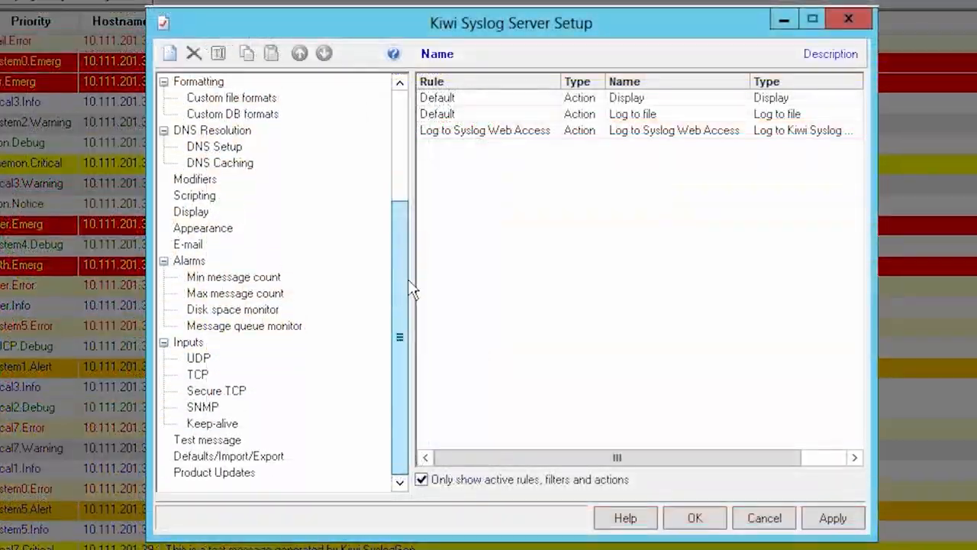
{"action": "left_click", "coordinate": [197, 361]}
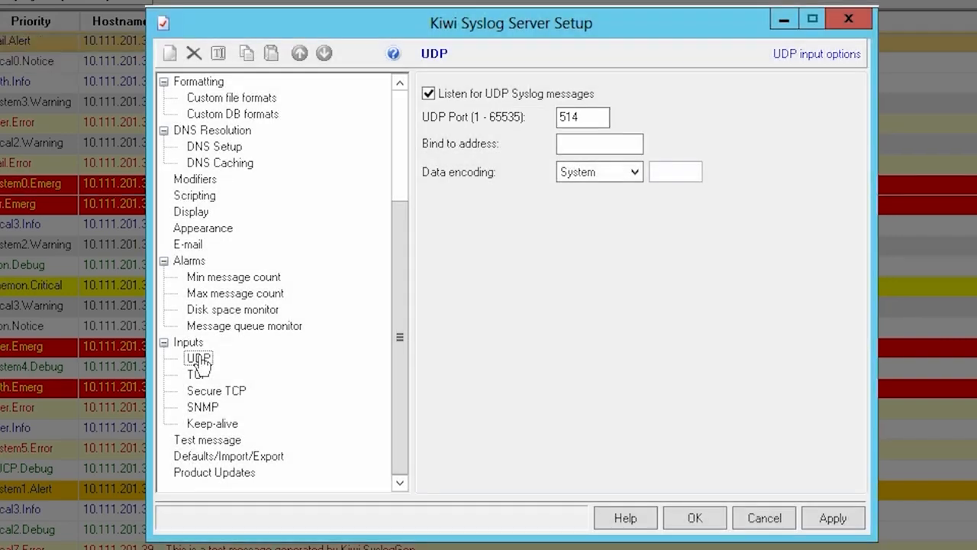
{"action": "left_click", "coordinate": [197, 374]}
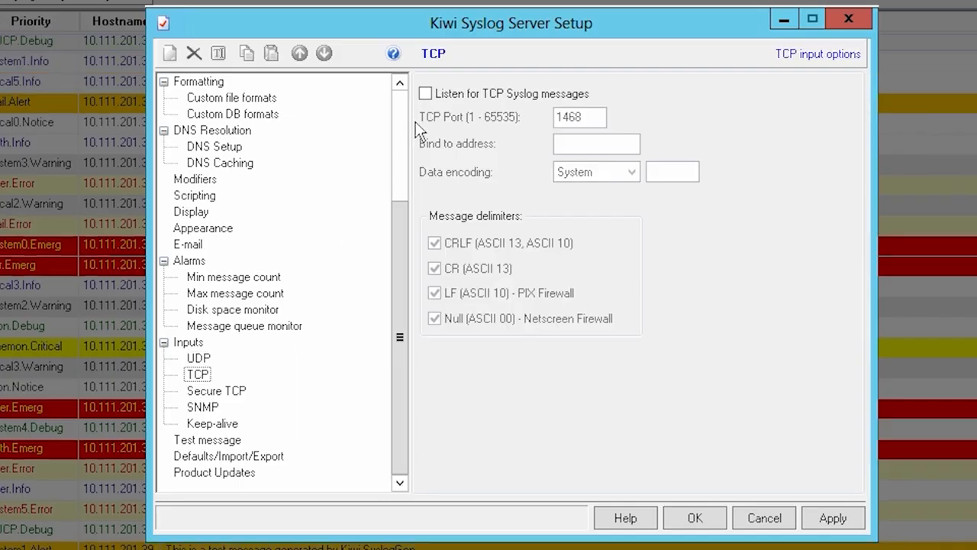
{"action": "left_click", "coordinate": [425, 93]}
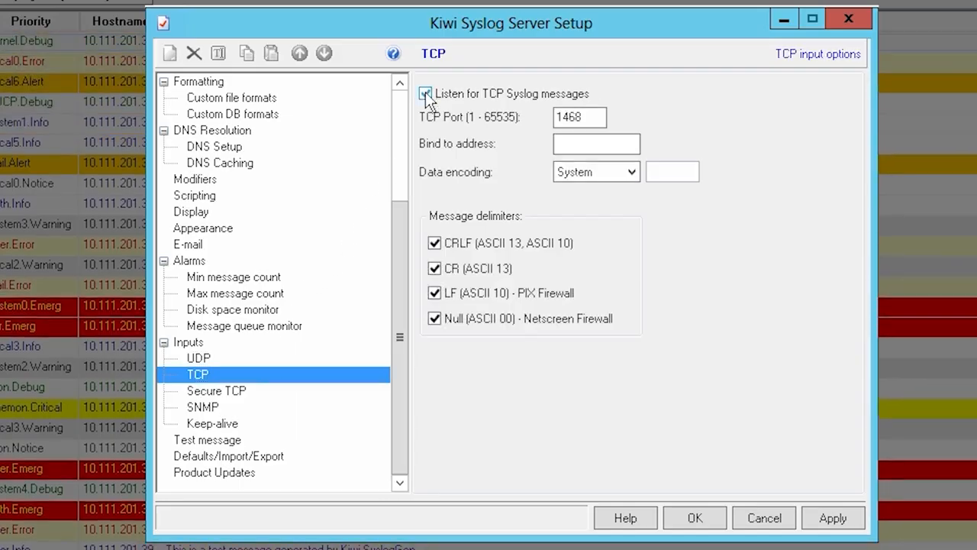
Step: Enable listening for SNMP traps in the SNMP input options, apply the changes and close the setup
{"action": "left_click", "coordinate": [202, 406]}
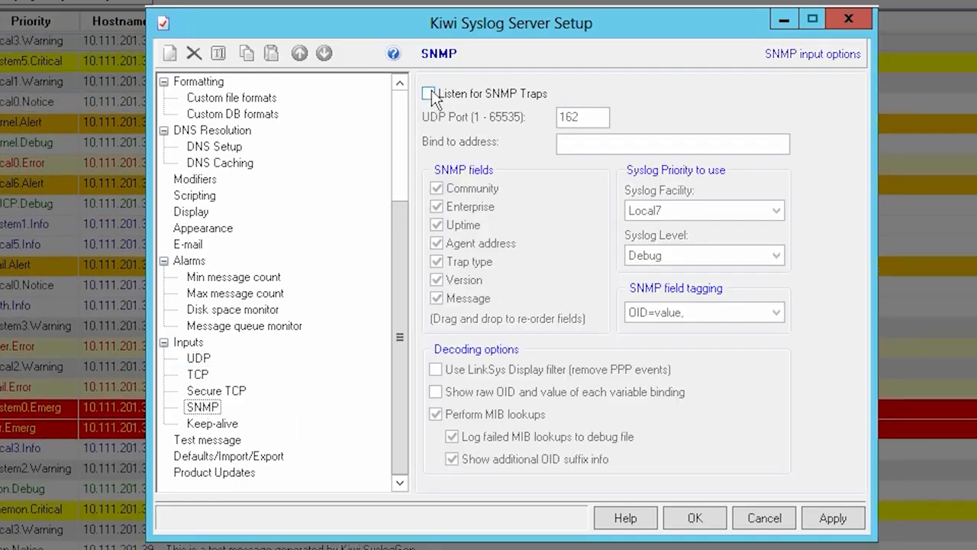
{"action": "left_click", "coordinate": [429, 93]}
{"action": "left_click", "coordinate": [834, 517]}
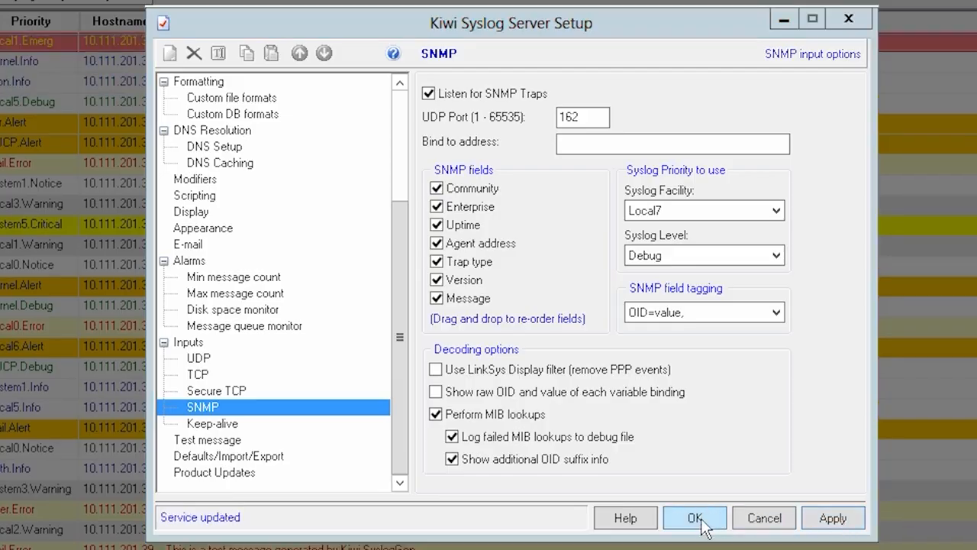
{"action": "left_click", "coordinate": [694, 517]}
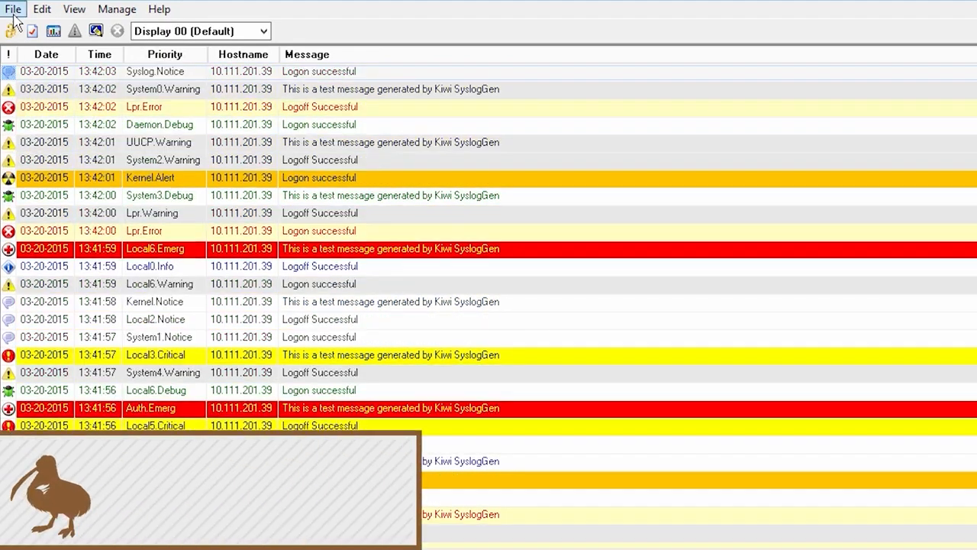
Step: Reopen the server setup, add a new rule with a blank filter, and display the filter fields on offer
{"action": "left_click", "coordinate": [13, 14]}
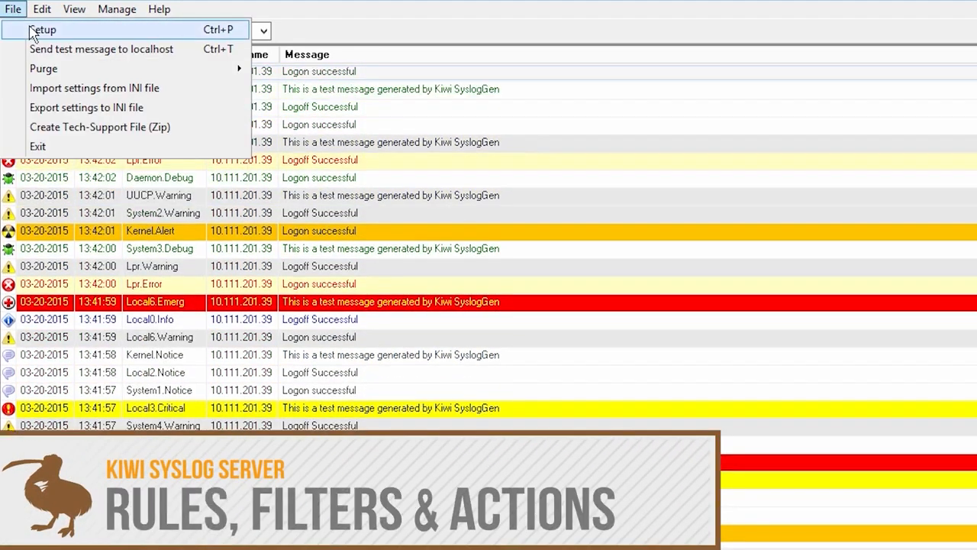
{"action": "left_click", "coordinate": [32, 30]}
{"action": "right_click", "coordinate": [192, 81]}
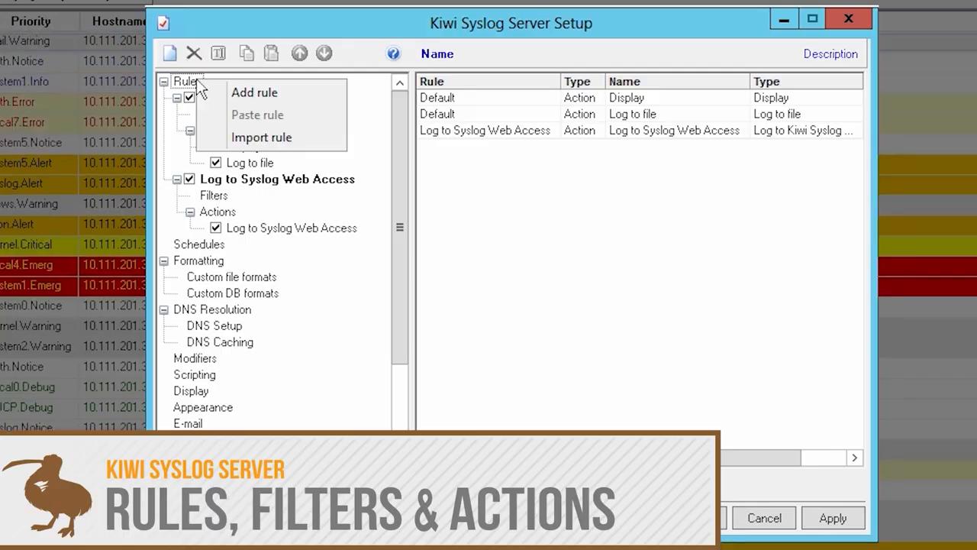
{"action": "left_click", "coordinate": [243, 93]}
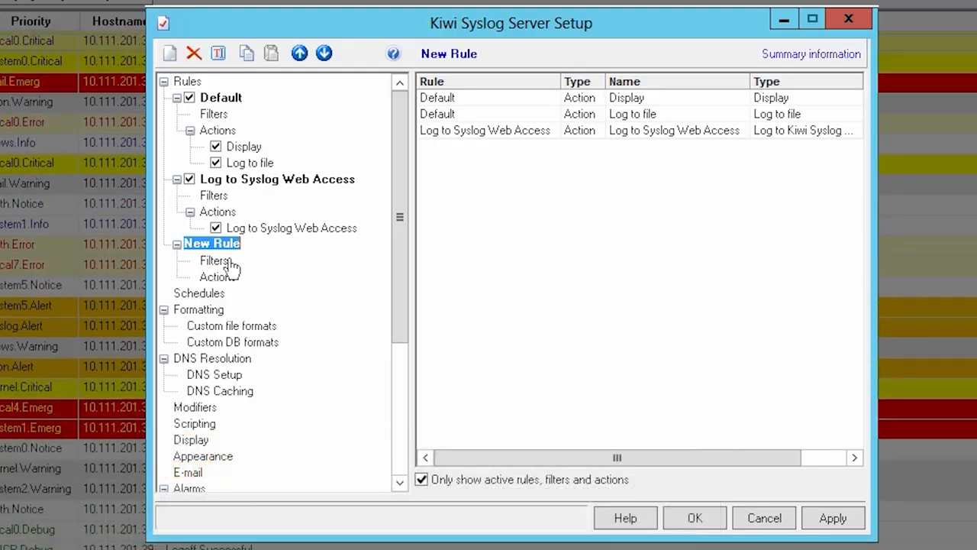
{"action": "right_click", "coordinate": [224, 262]}
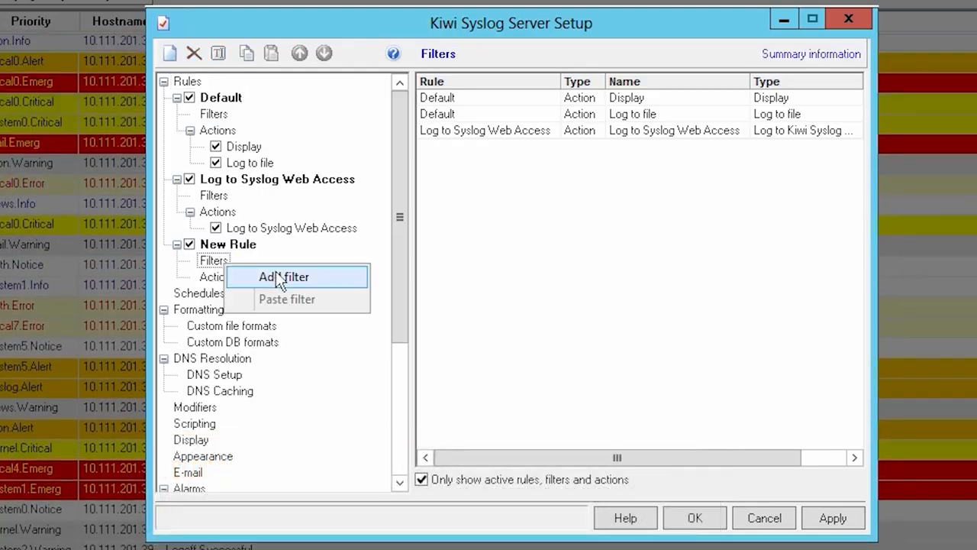
{"action": "left_click", "coordinate": [280, 277]}
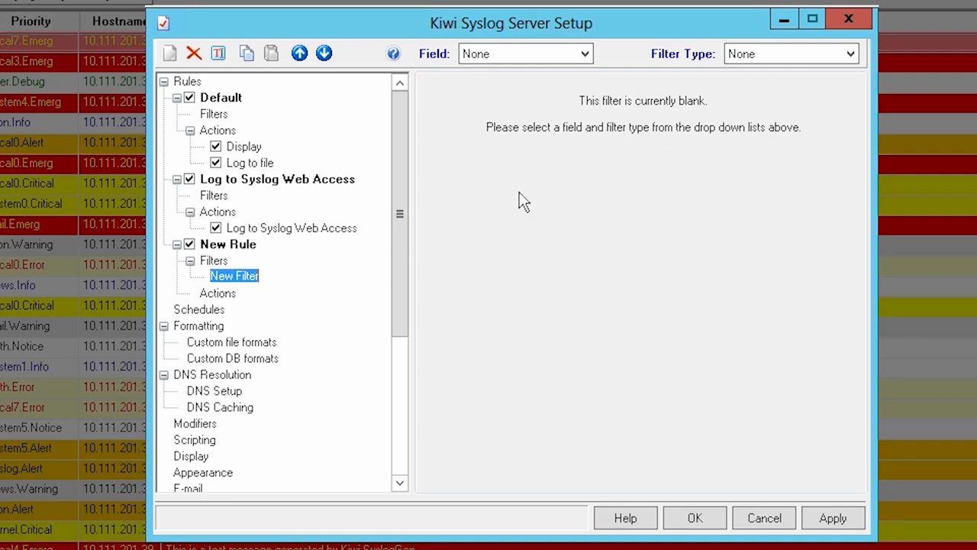
{"action": "left_click", "coordinate": [585, 54]}
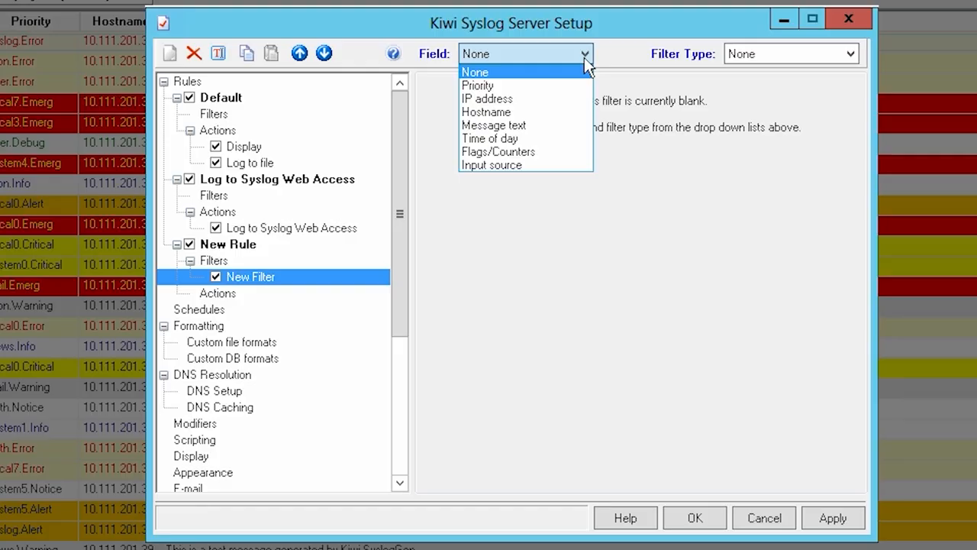
Step: Add a blank action to the new rule and look through the available action types
{"action": "right_click", "coordinate": [226, 296]}
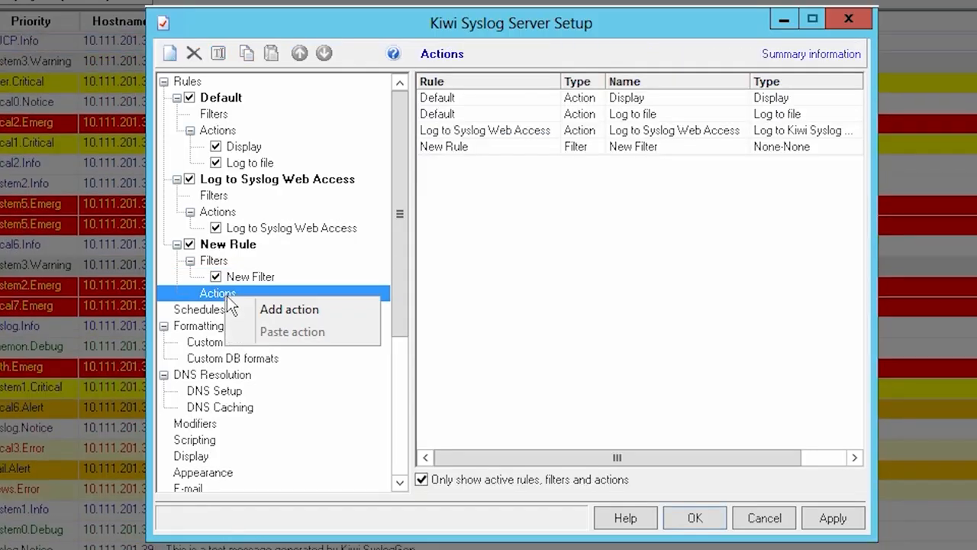
{"action": "left_click", "coordinate": [269, 308]}
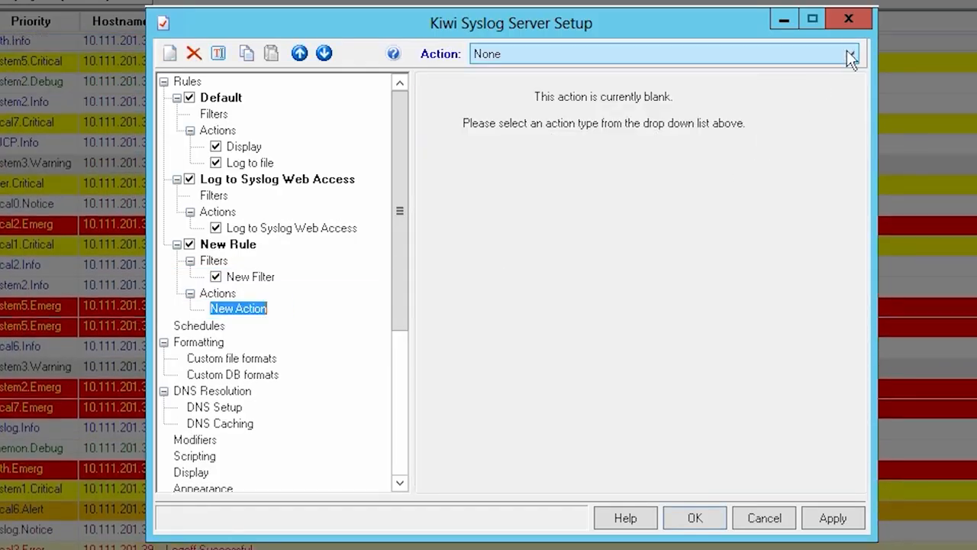
{"action": "left_click", "coordinate": [849, 55]}
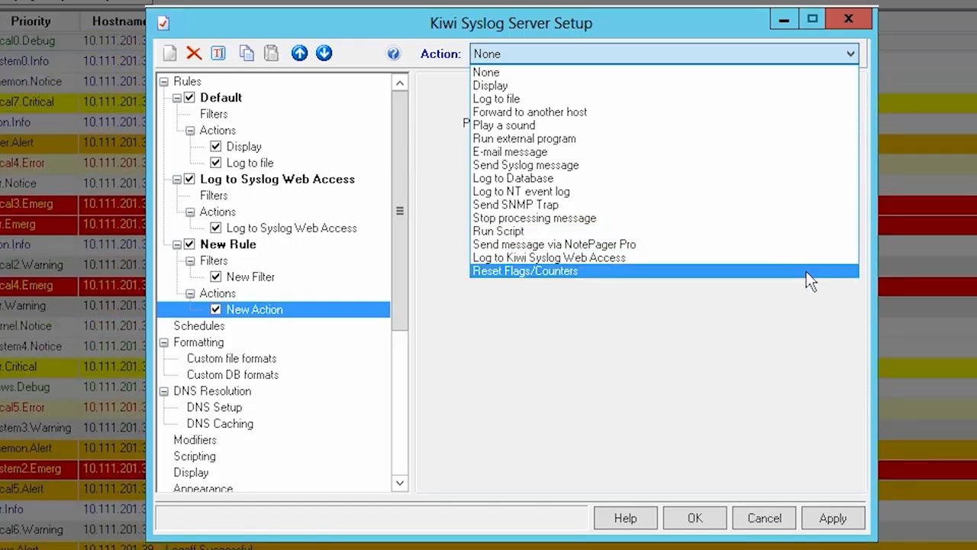
{"action": "left_click", "coordinate": [240, 113]}
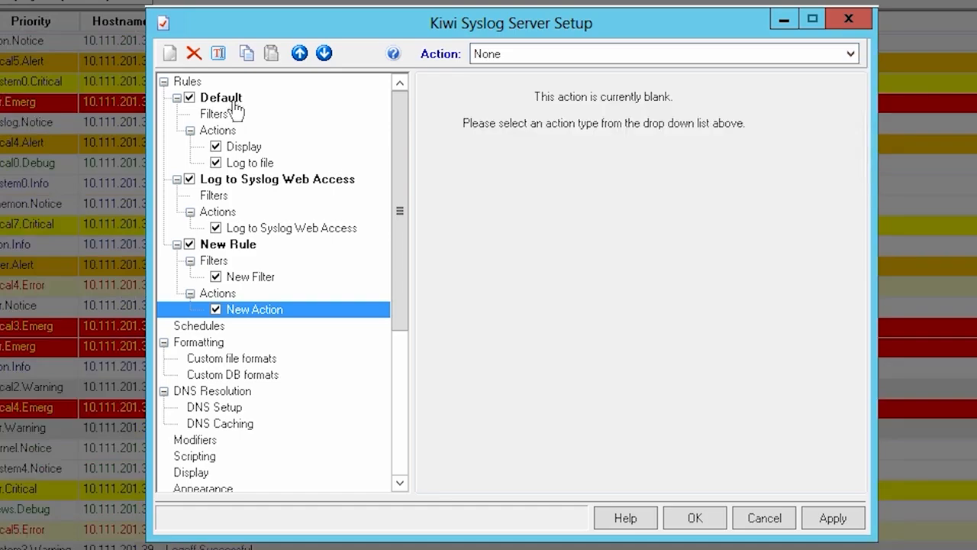
Step: Examine the Default rule's filters and the settings of its Display and Log to file actions
{"action": "left_click", "coordinate": [223, 105]}
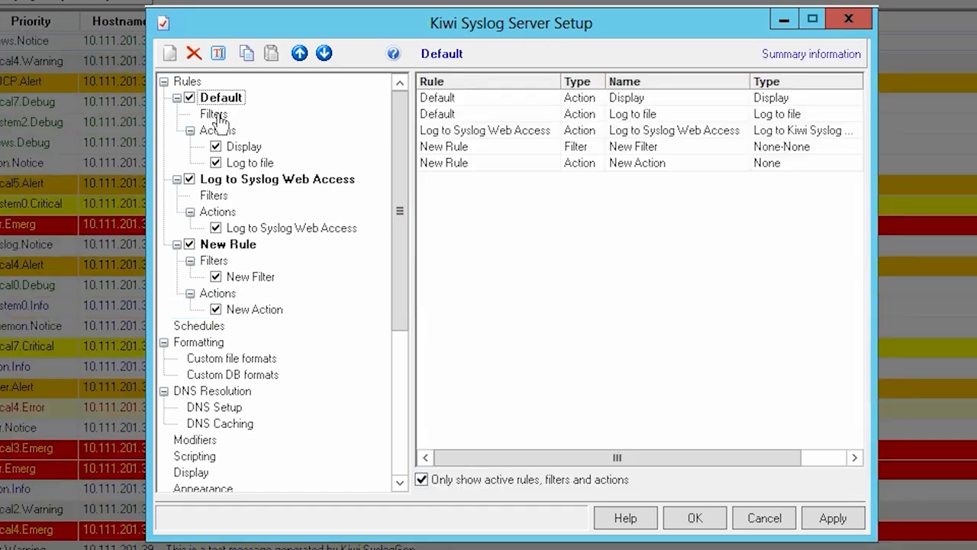
{"action": "left_click", "coordinate": [215, 115]}
{"action": "left_click", "coordinate": [258, 148]}
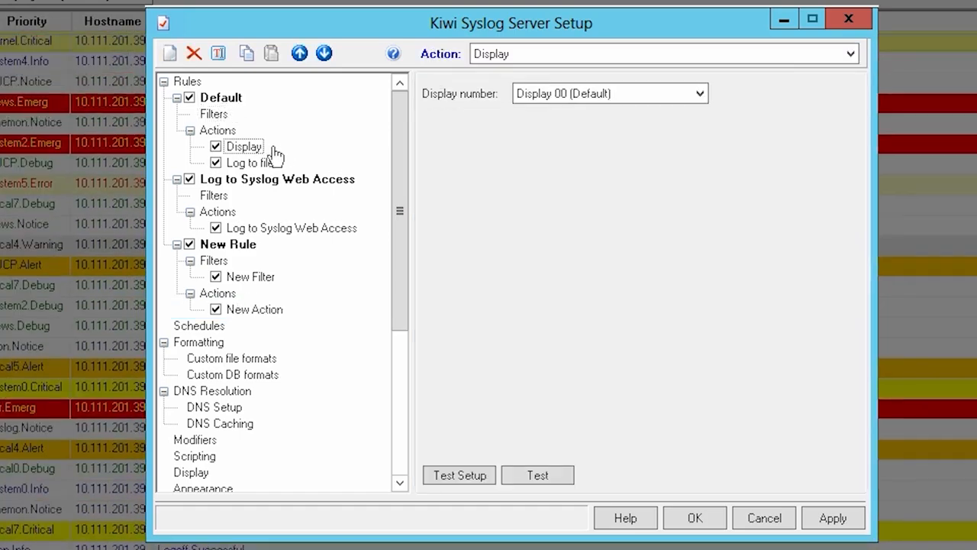
{"action": "left_click", "coordinate": [280, 164]}
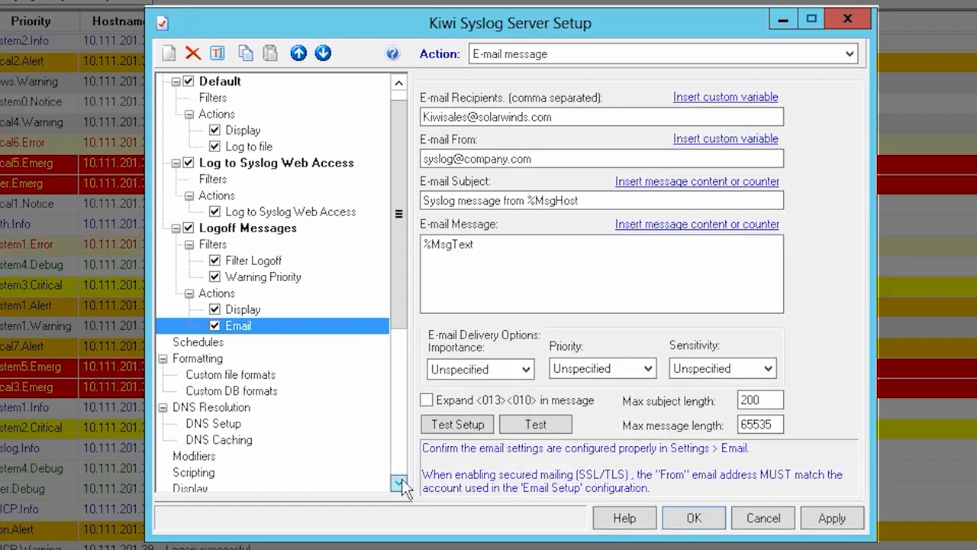
Step: Rename Display 01 to "Logoff" in the message display options
{"action": "left_click", "coordinate": [399, 482]}
{"action": "left_click", "coordinate": [399, 482]}
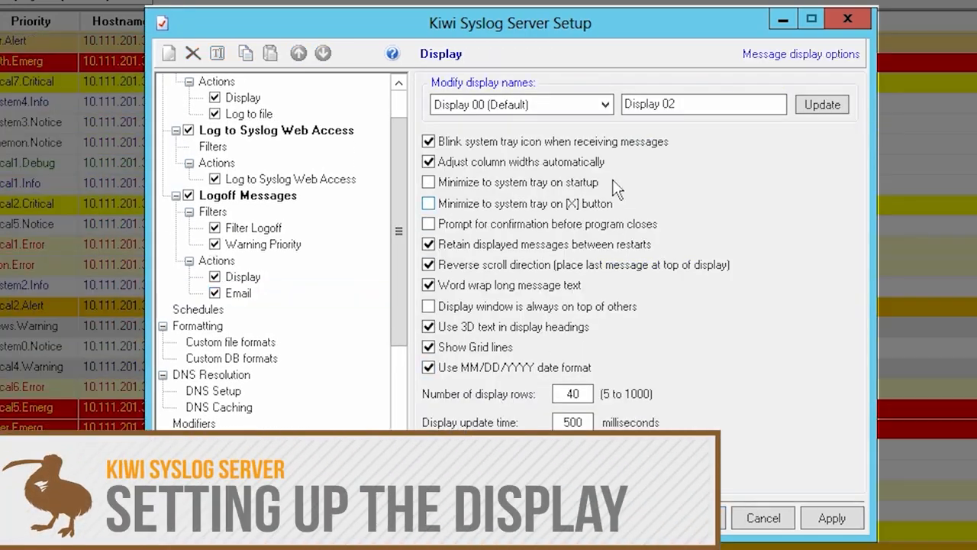
{"action": "left_click", "coordinate": [604, 103]}
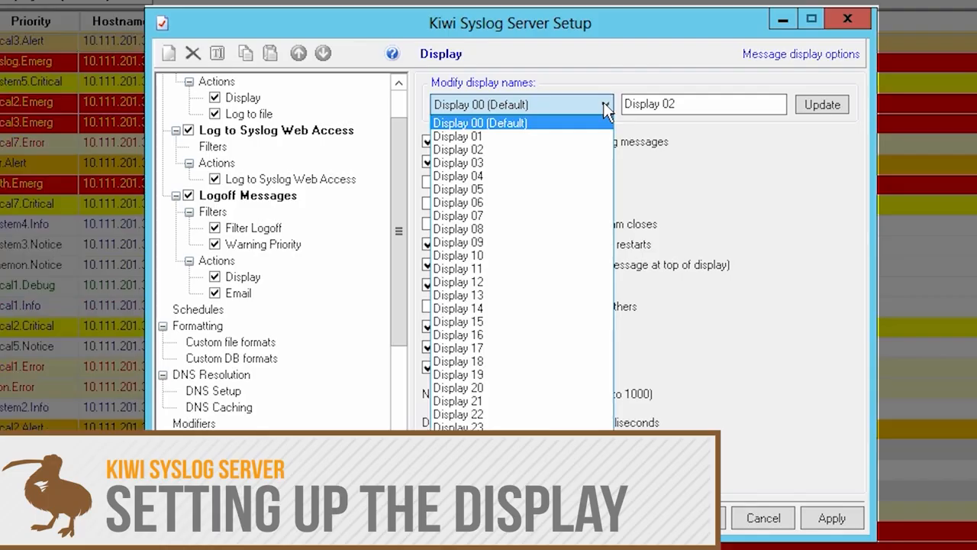
{"action": "left_click", "coordinate": [569, 144]}
{"action": "left_click_drag", "start_coordinate": [672, 101], "coordinate": [625, 104]}
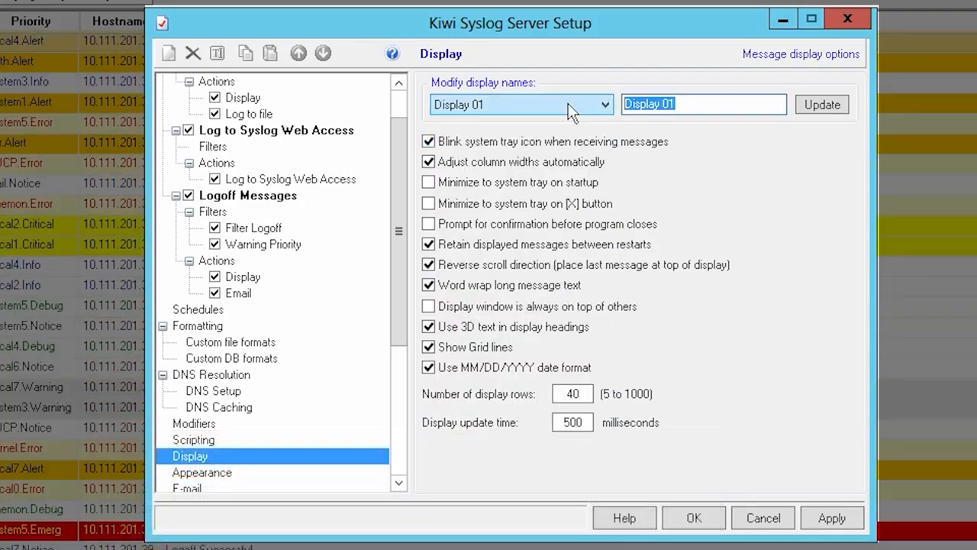
{"action": "type", "text": "Logoff"}
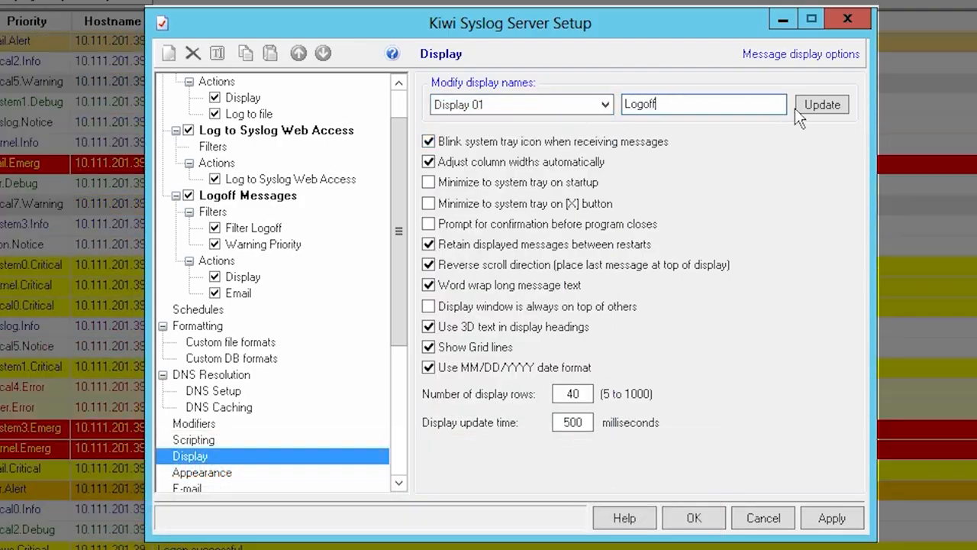
{"action": "left_click", "coordinate": [801, 106]}
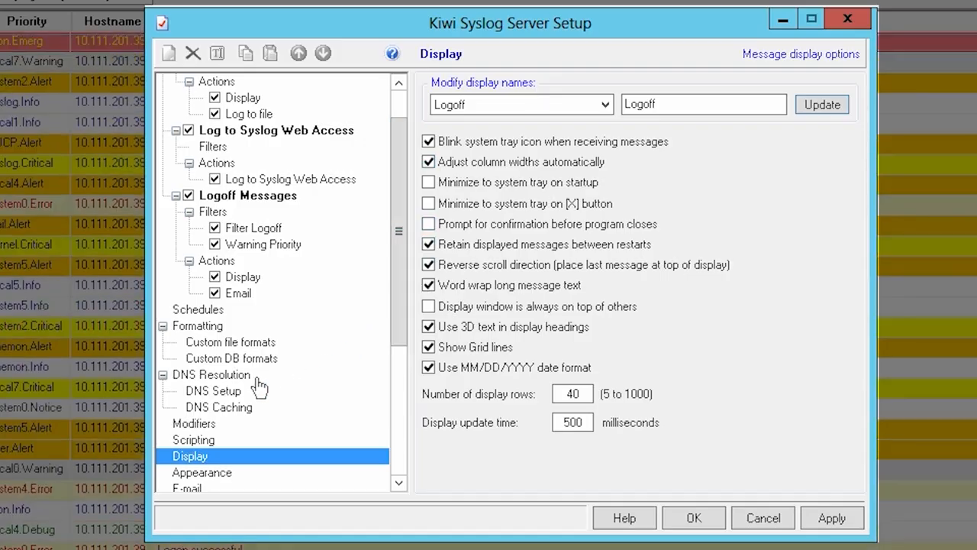
{"action": "left_click", "coordinate": [248, 378]}
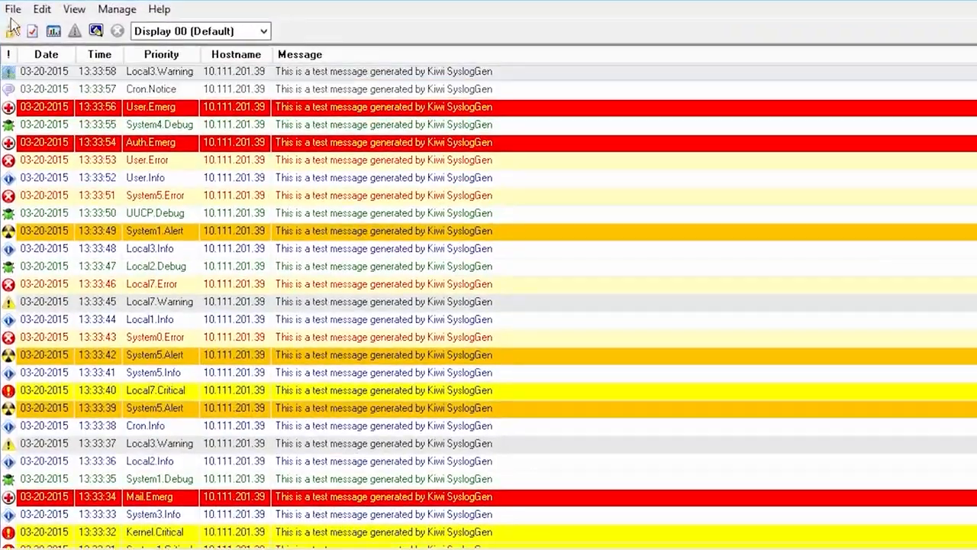
Step: Open the server setup and add a new rule named "Logoff Messages"
{"action": "left_click", "coordinate": [87, 50]}
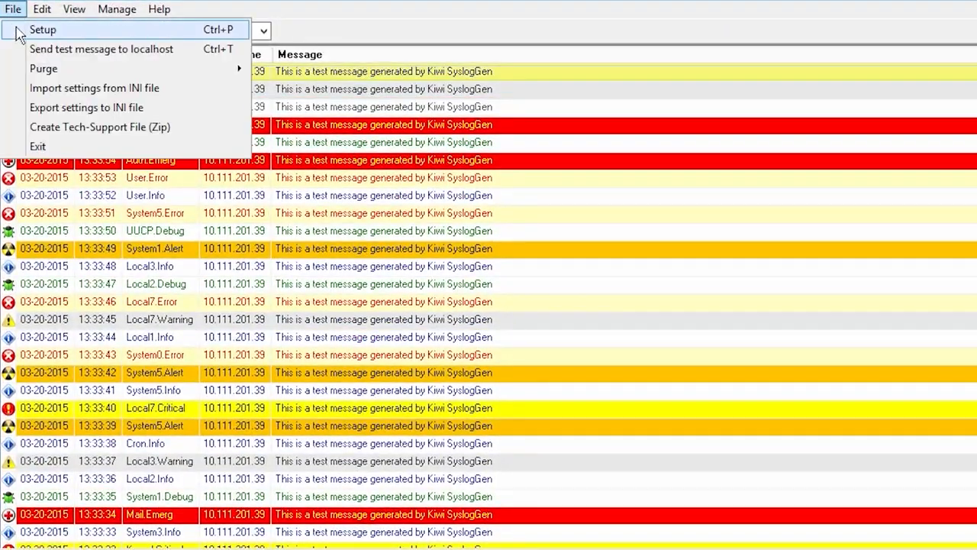
{"action": "left_click", "coordinate": [19, 31]}
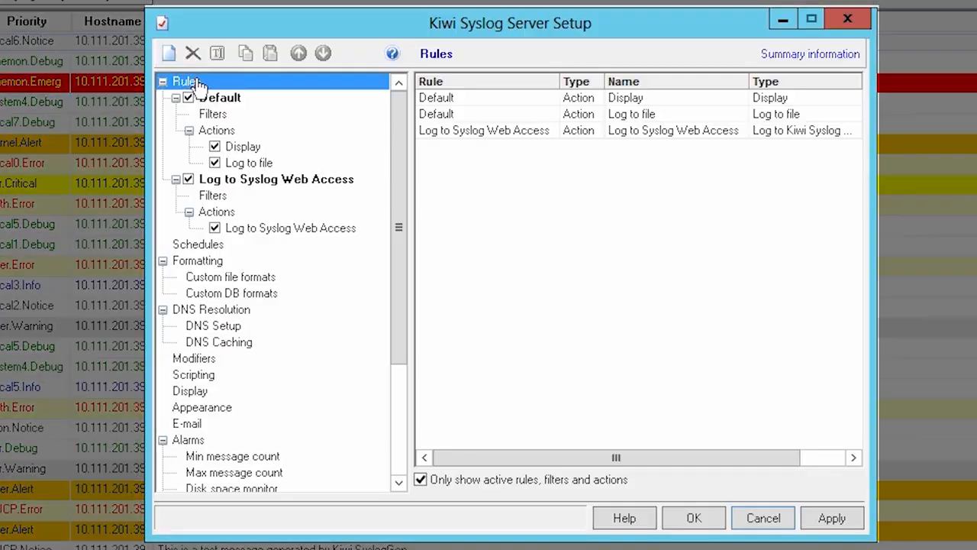
{"action": "right_click", "coordinate": [309, 104]}
{"action": "left_click", "coordinate": [247, 96]}
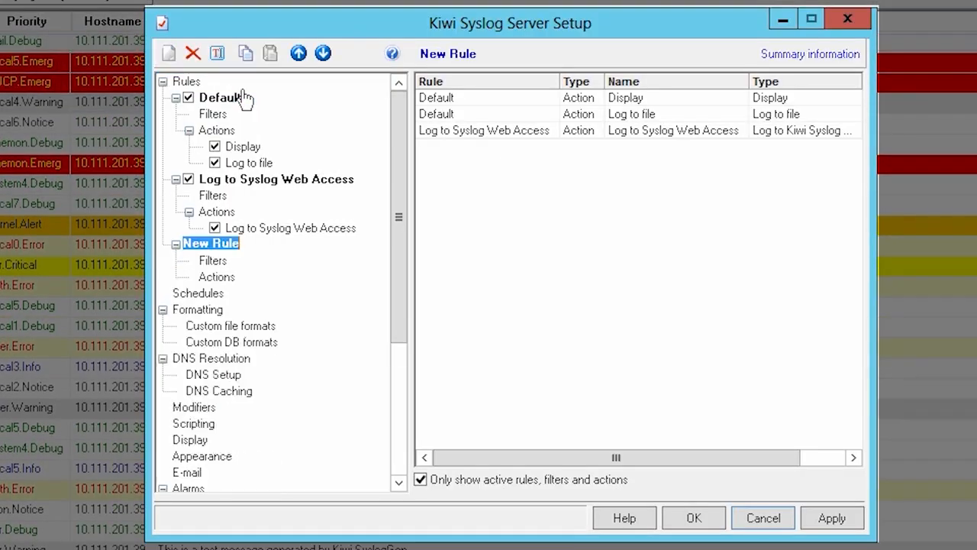
{"action": "type", "text": "Logoff Messages"}
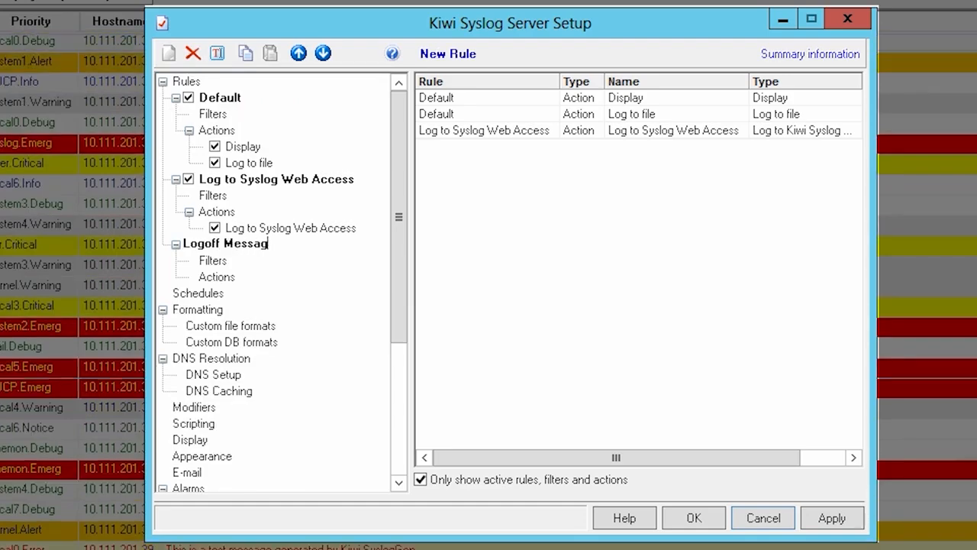
Step: Add a filter named "Filter Logoff" to the Logoff Messages rule
{"action": "left_click", "coordinate": [217, 261]}
{"action": "right_click", "coordinate": [220, 264]}
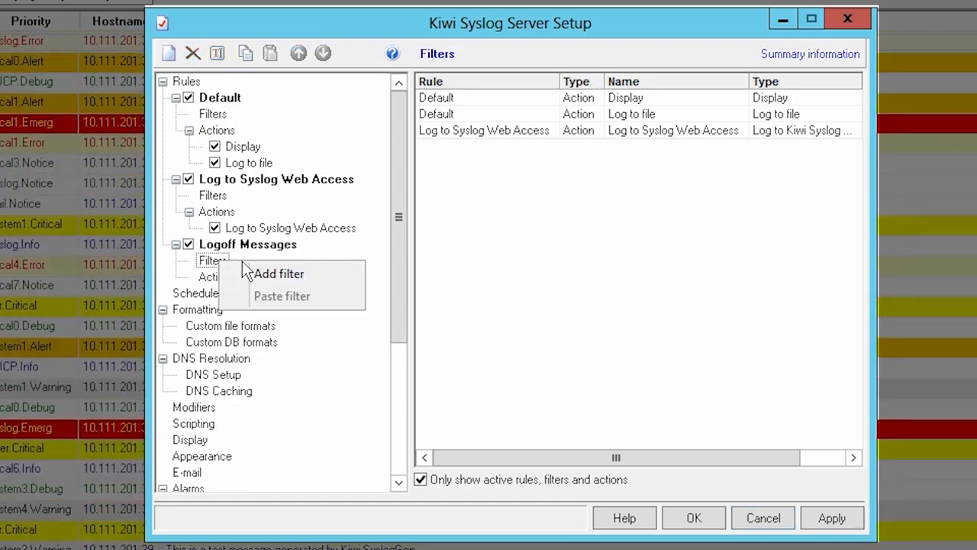
{"action": "left_click", "coordinate": [266, 273]}
{"action": "type", "text": "Fil"}
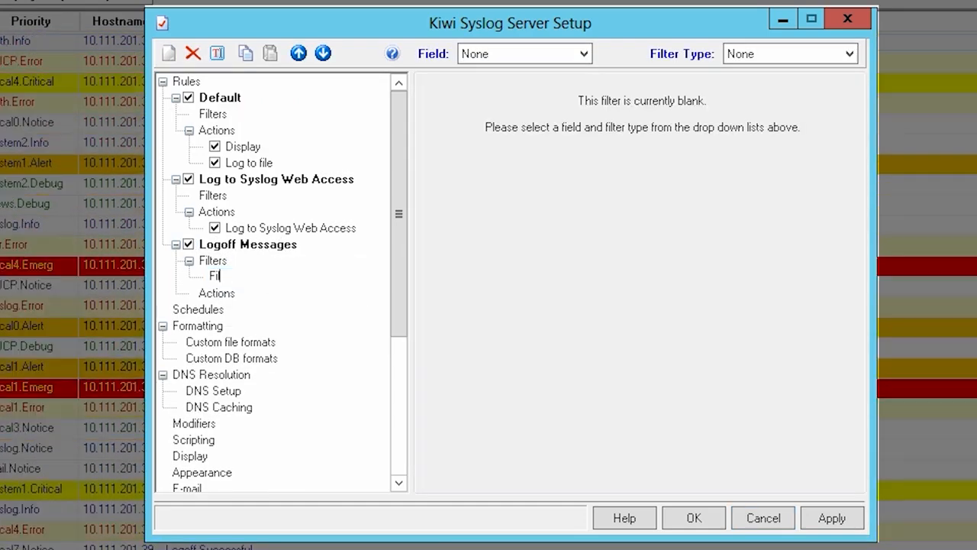
{"action": "type", "text": "ter Logoff"}
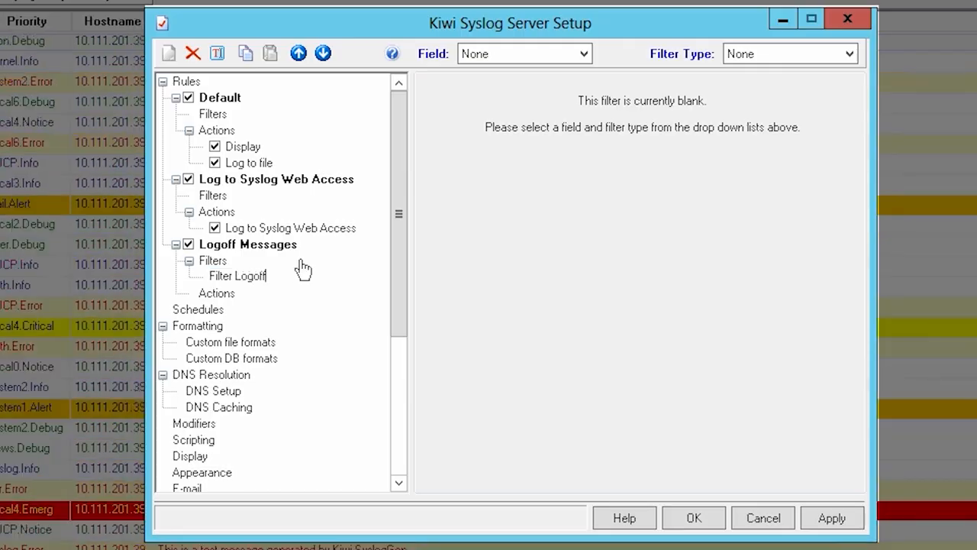
Step: Set Filter Logoff to a simple message text filter that includes "Logoff" in quotation marks
{"action": "left_click", "coordinate": [542, 55]}
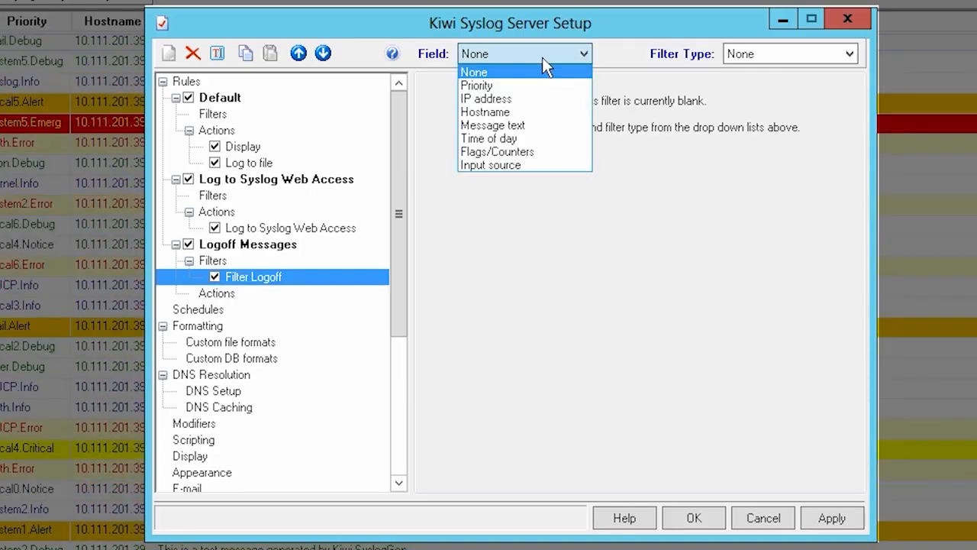
{"action": "left_click", "coordinate": [538, 126]}
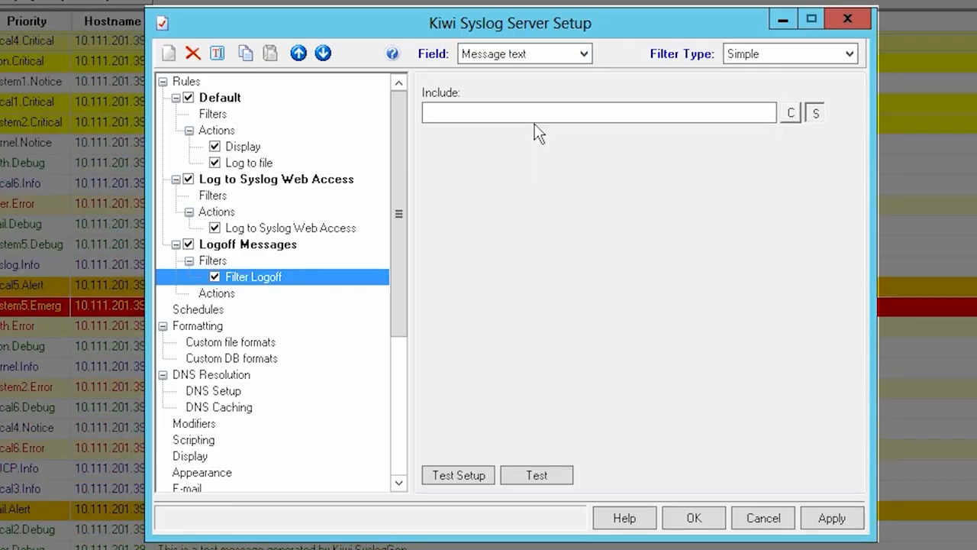
{"action": "left_click", "coordinate": [536, 113]}
{"action": "type", "text": "\"Logoff\""}
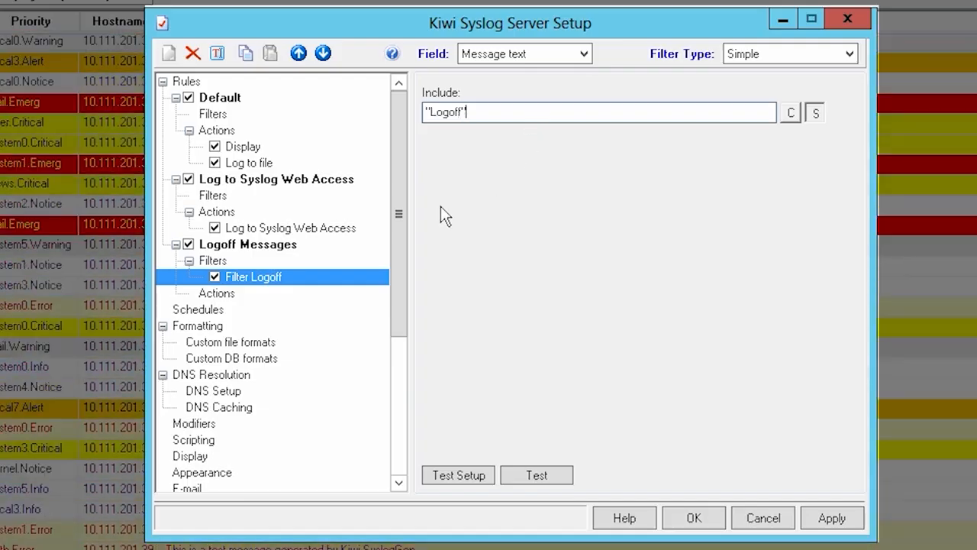
Step: Add a priority filter named "Warning Priority" to the Logoff Messages rule and enable the Warn level for all facilities
{"action": "right_click", "coordinate": [241, 262]}
{"action": "left_click", "coordinate": [289, 276]}
{"action": "type", "text": "Warning Priority"}
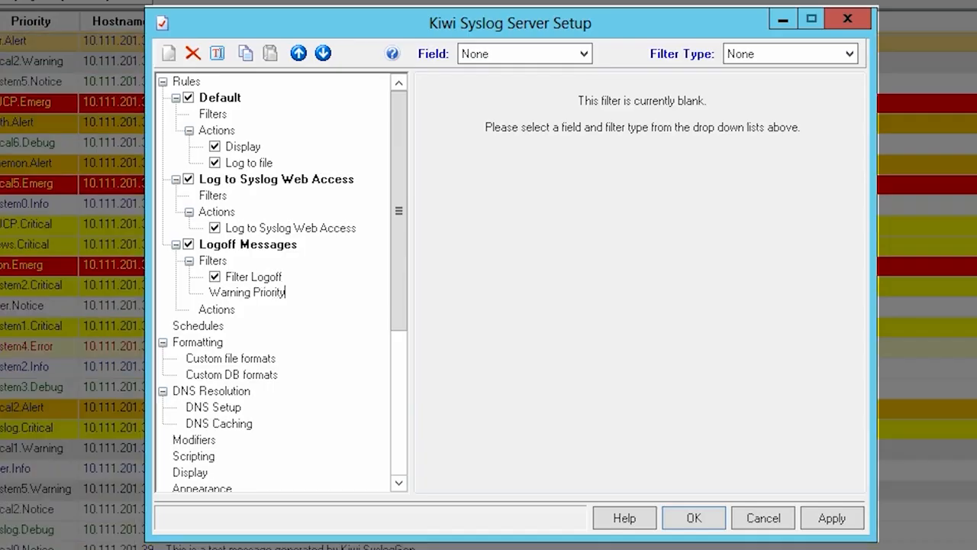
{"action": "key", "text": "Return"}
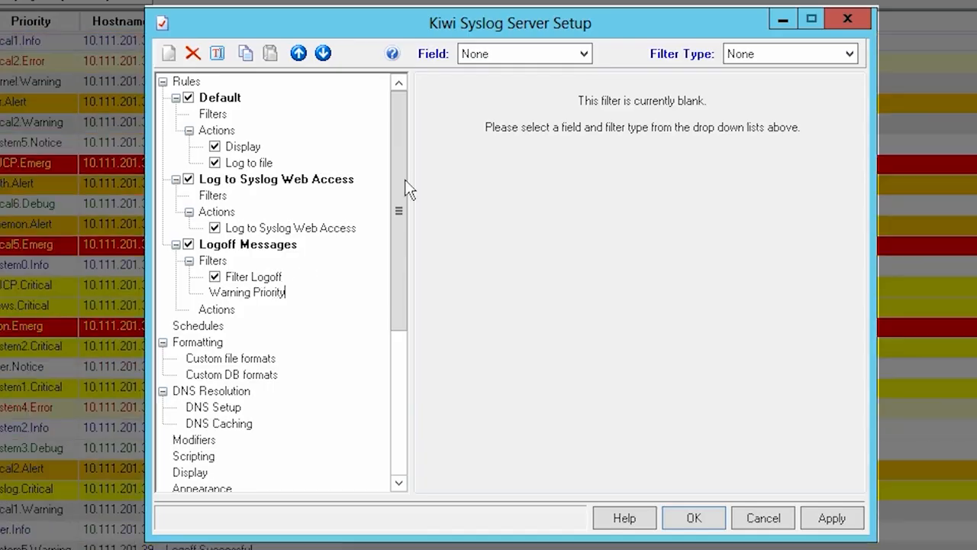
{"action": "left_click", "coordinate": [574, 54]}
{"action": "left_click", "coordinate": [574, 84]}
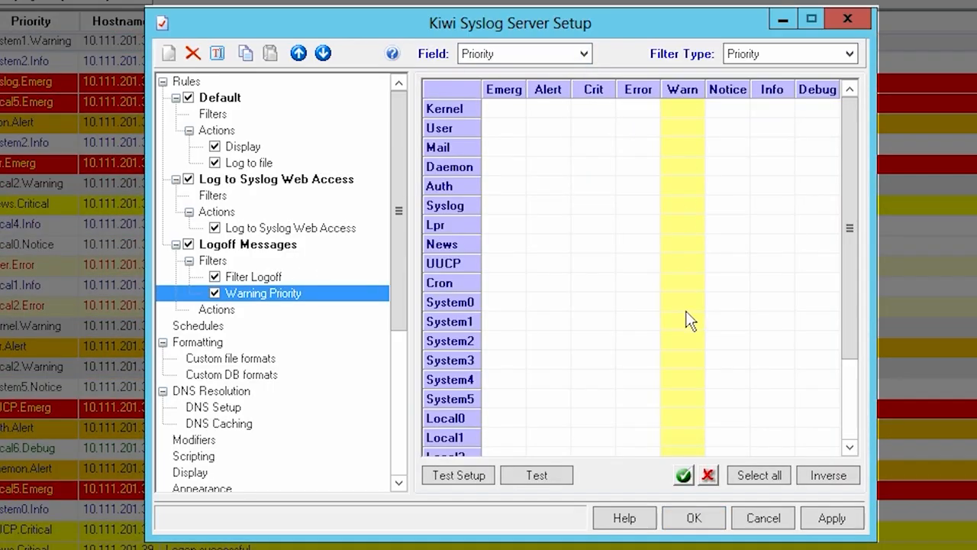
{"action": "left_click", "coordinate": [684, 476]}
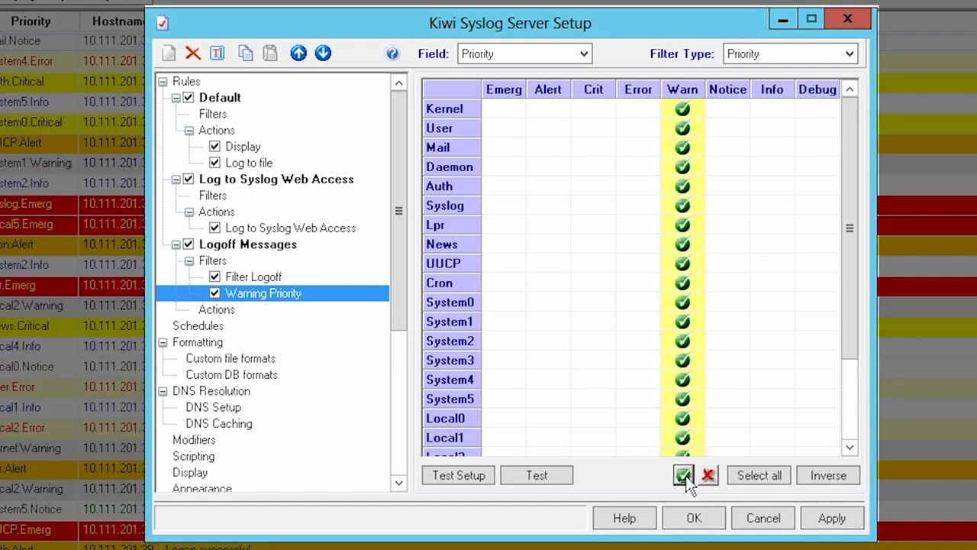
Step: Add a Display action named "Display" to the Logoff Messages rule and send it to Display 01
{"action": "right_click", "coordinate": [221, 309]}
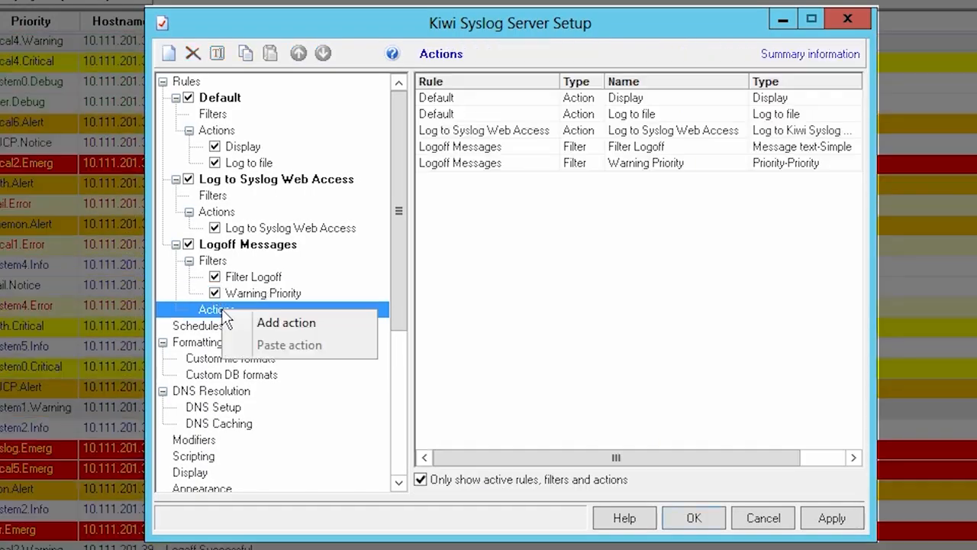
{"action": "left_click", "coordinate": [255, 323]}
{"action": "type", "text": "Display"}
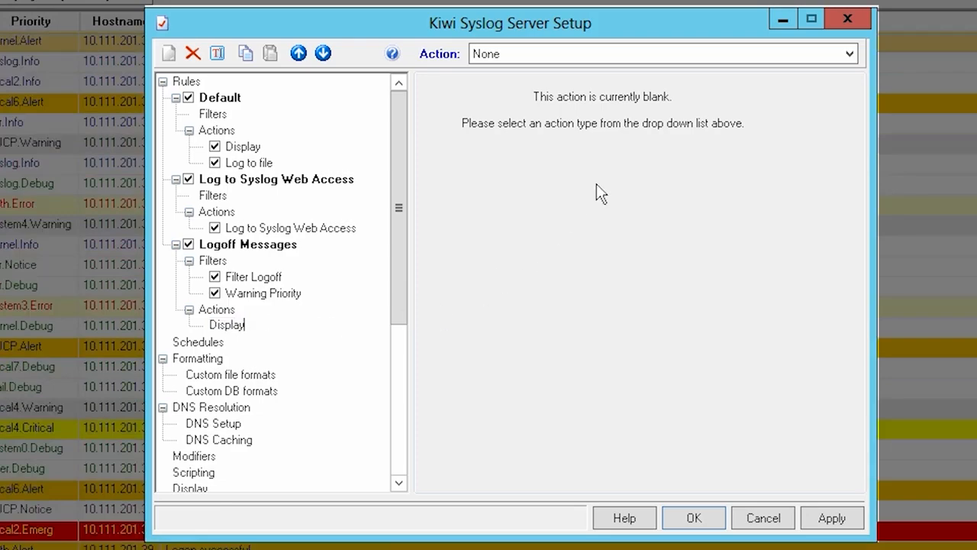
{"action": "left_click", "coordinate": [655, 54]}
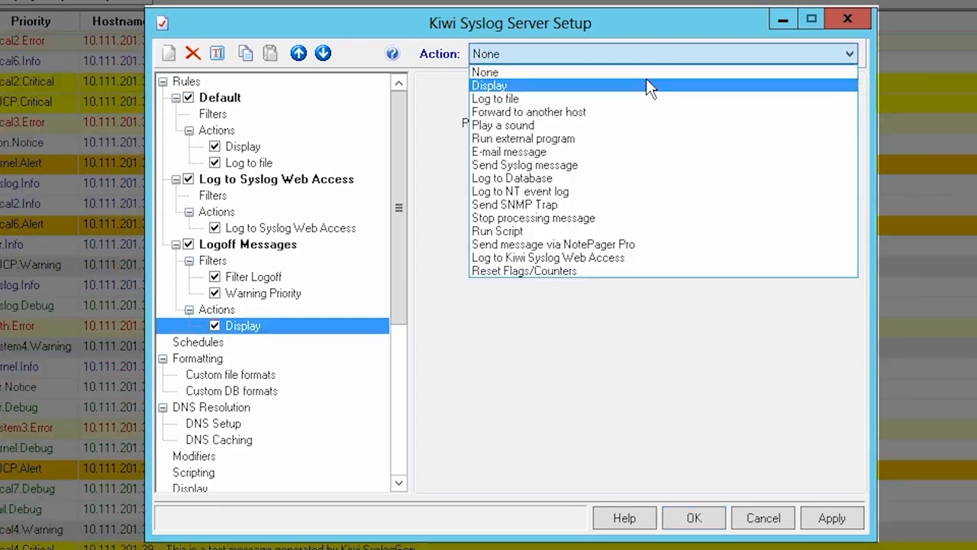
{"action": "left_click", "coordinate": [648, 86]}
{"action": "left_click", "coordinate": [649, 94]}
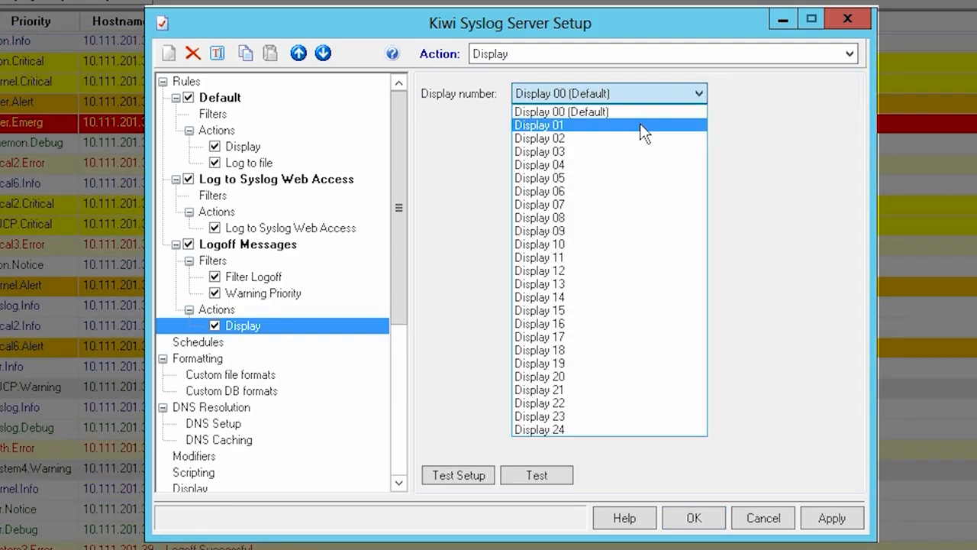
{"action": "left_click", "coordinate": [640, 125]}
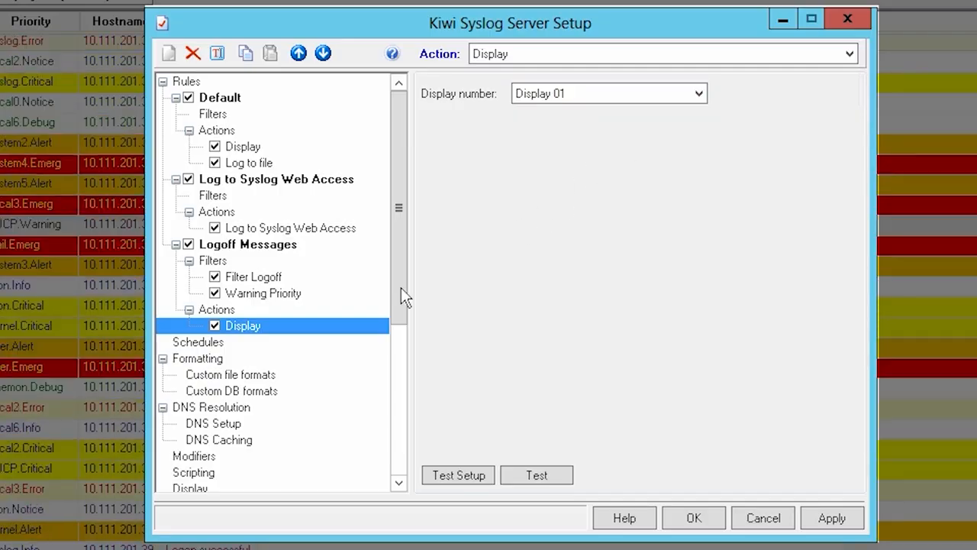
Step: Add an E-mail message action named "Email" to the Logoff Messages rule, enter the recipient's e-mail address, and save the setup
{"action": "right_click", "coordinate": [224, 309]}
{"action": "left_click", "coordinate": [263, 325]}
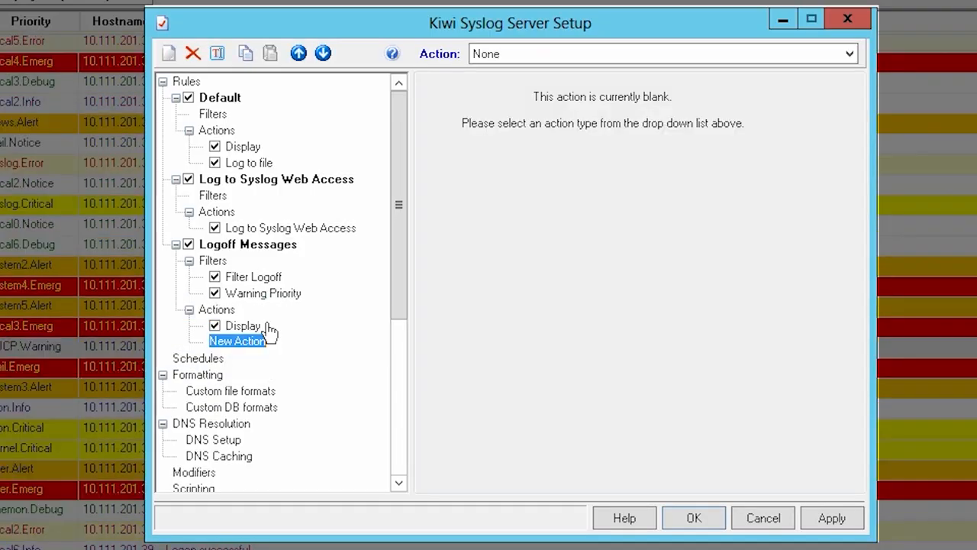
{"action": "type", "text": "Email"}
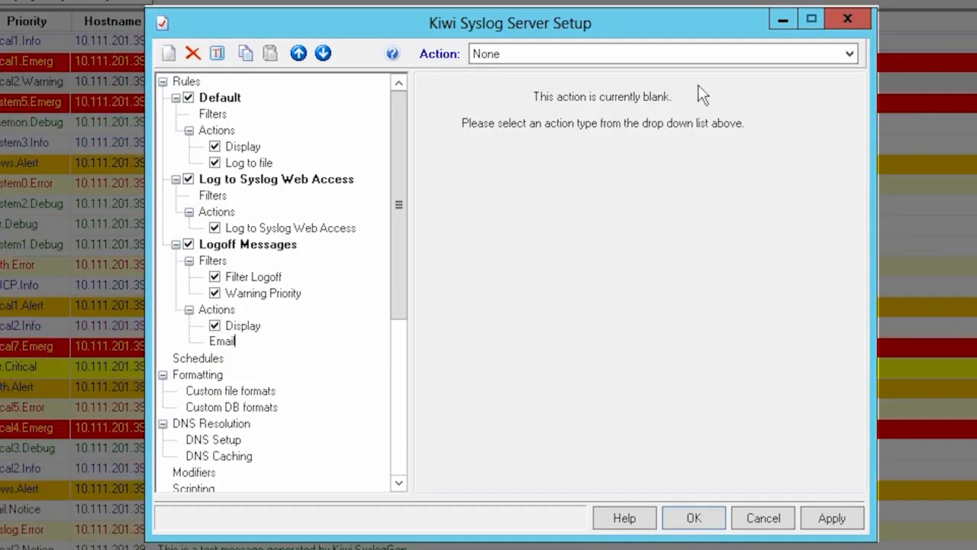
{"action": "key", "text": "Return"}
{"action": "left_click", "coordinate": [719, 54]}
{"action": "left_click", "coordinate": [683, 152]}
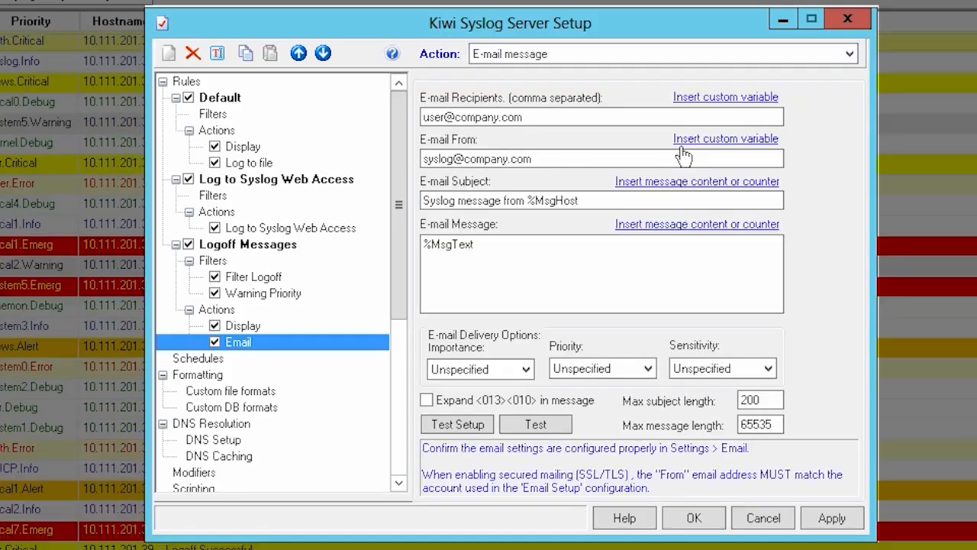
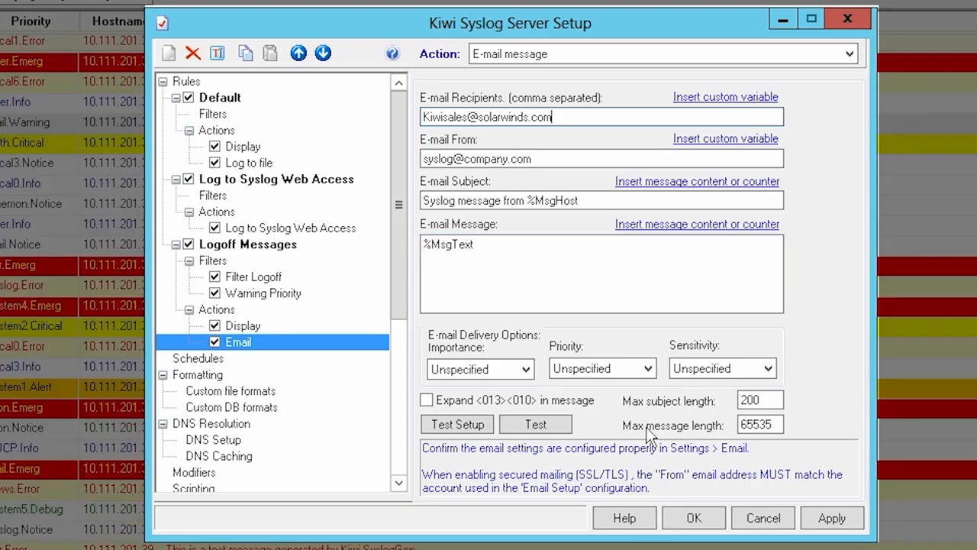
{"action": "left_click", "coordinate": [695, 518]}
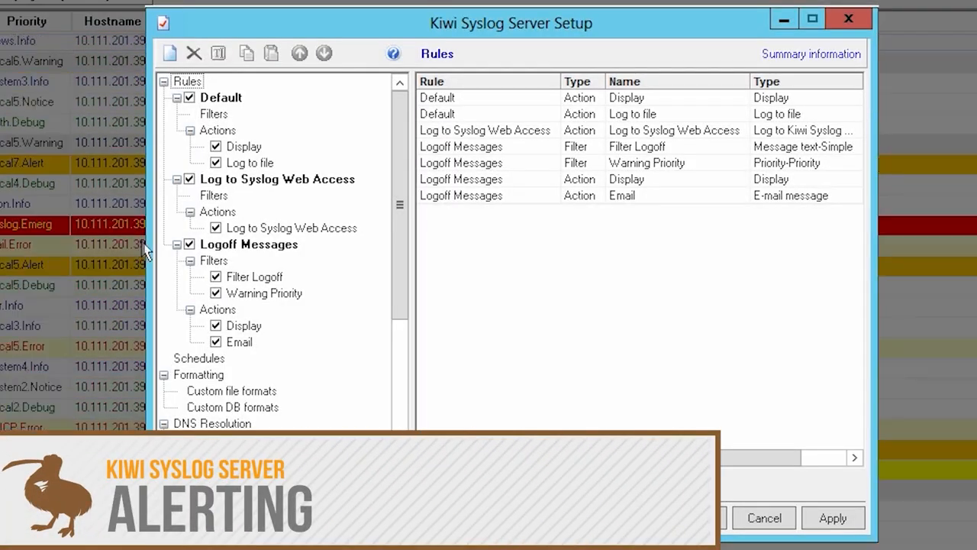
Step: Add a Flags/Counters threshold filter with a 600-second window to the Logoff Messages rule, then open its Email action
{"action": "right_click", "coordinate": [215, 261]}
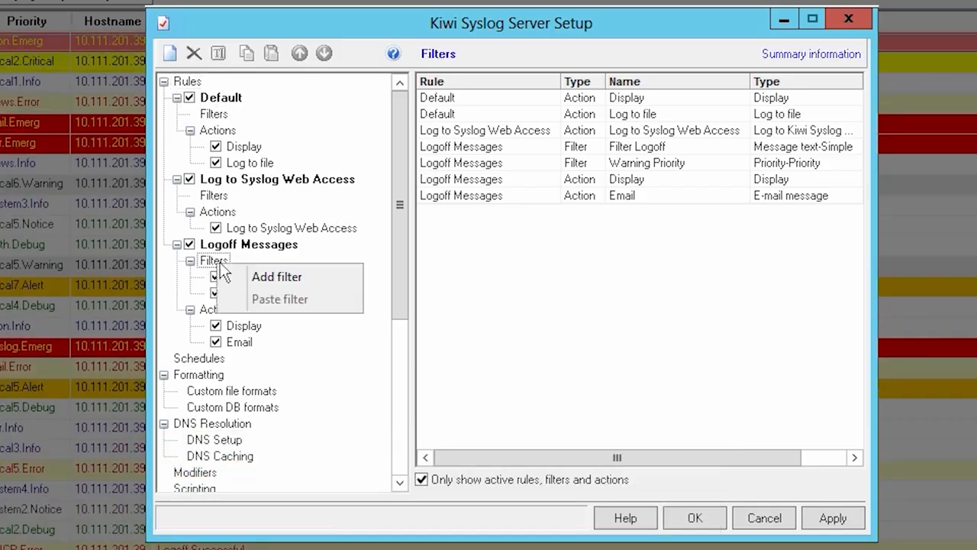
{"action": "left_click", "coordinate": [268, 276]}
{"action": "left_click", "coordinate": [566, 53]}
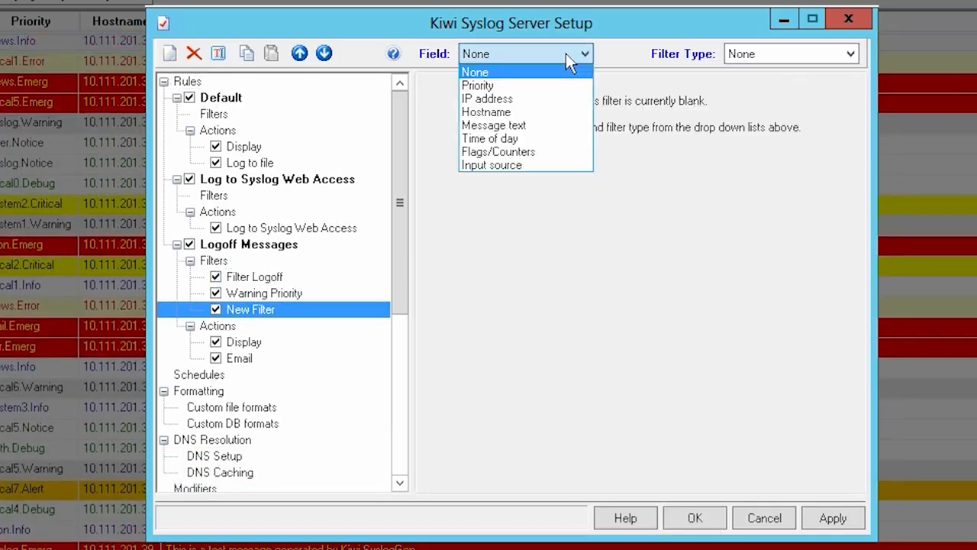
{"action": "left_click", "coordinate": [556, 152]}
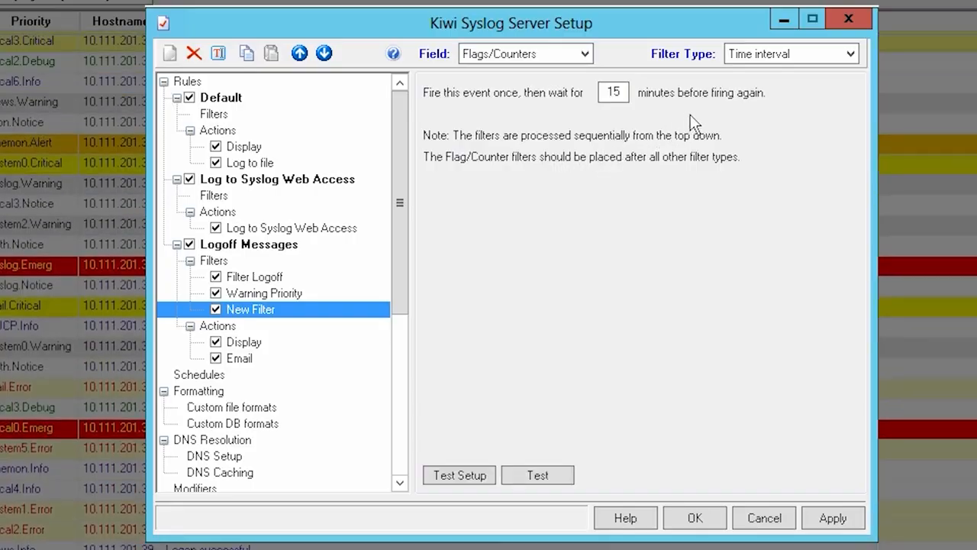
{"action": "left_click", "coordinate": [763, 52]}
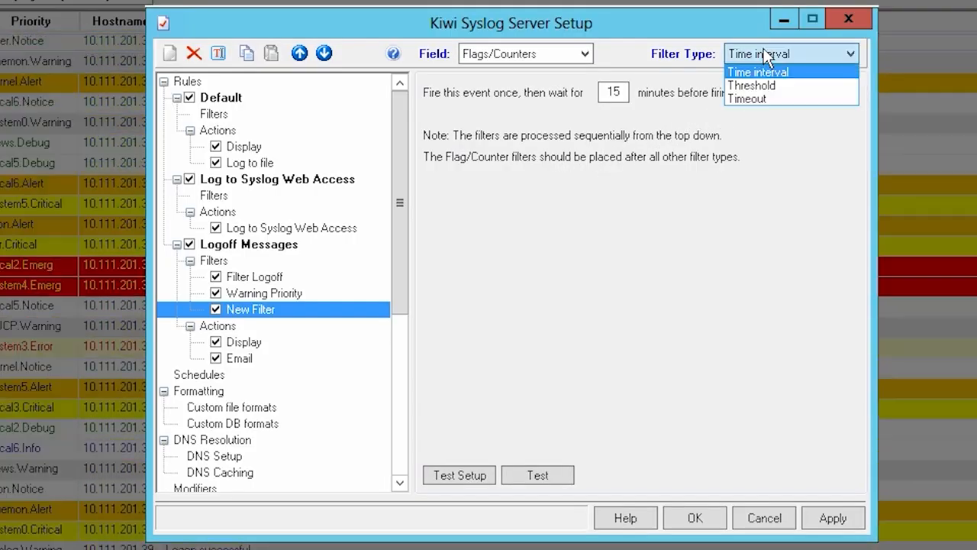
{"action": "left_click", "coordinate": [752, 86]}
{"action": "left_click", "coordinate": [693, 93]}
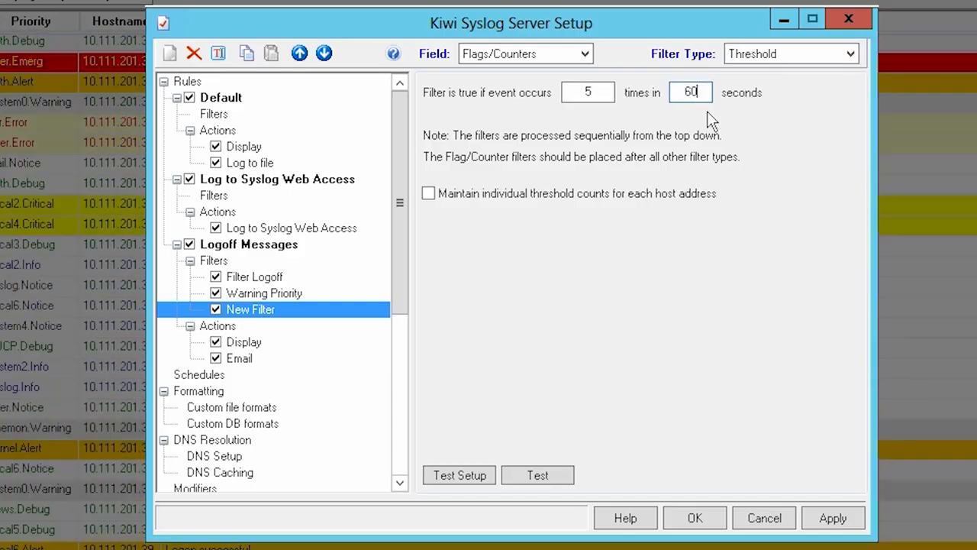
{"action": "type", "text": "0"}
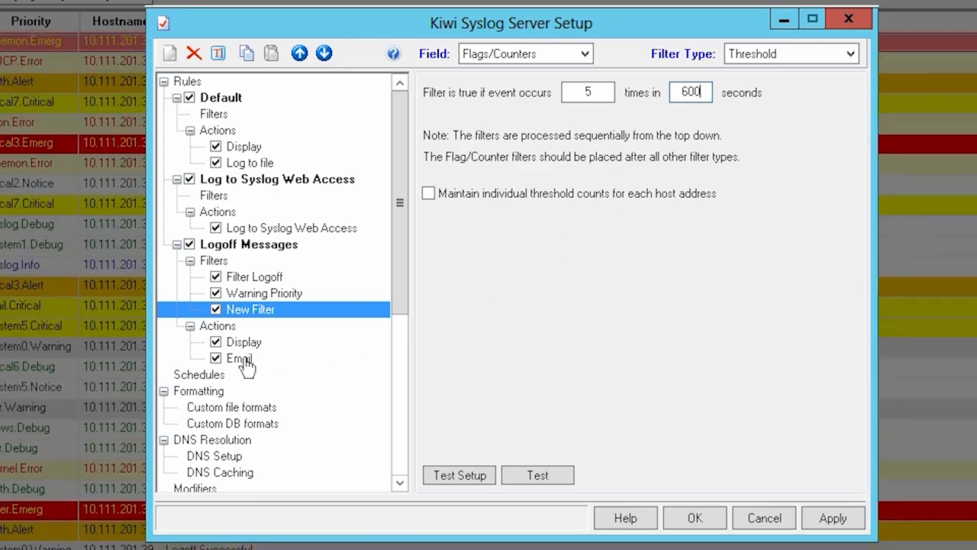
{"action": "left_click", "coordinate": [243, 360]}
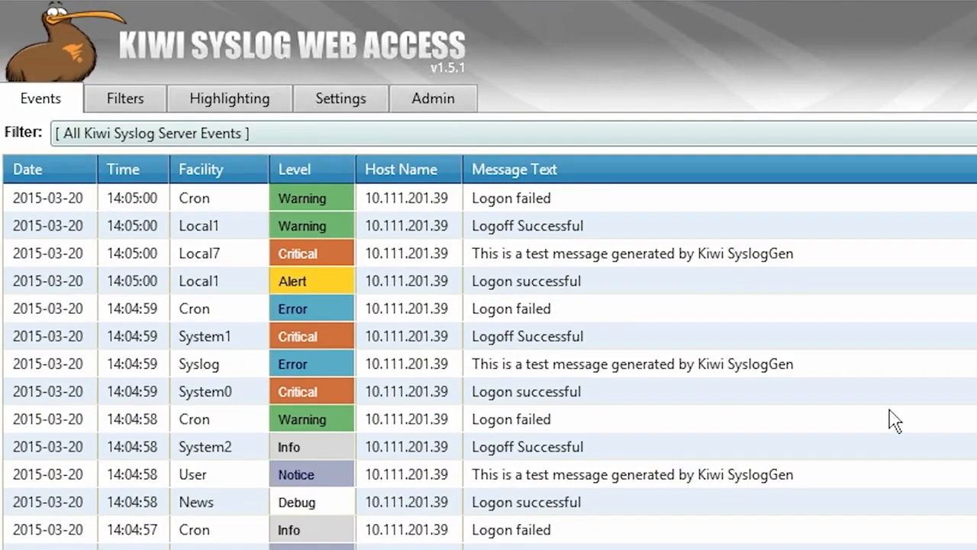
Step: In Kiwi Syslog Web Access, refine the events to facility Cron, level Critical and message text "failed"
{"action": "left_click", "coordinate": [194, 200]}
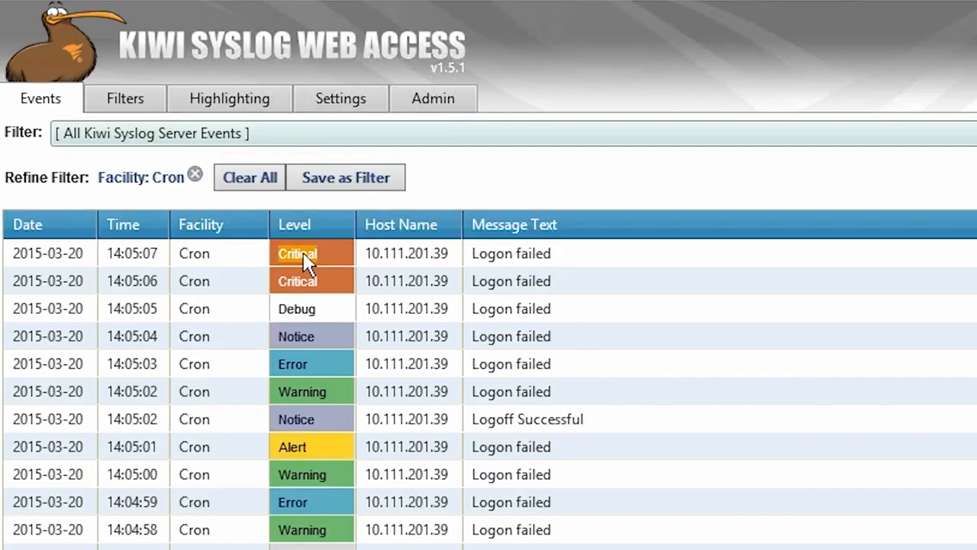
{"action": "left_click", "coordinate": [305, 256]}
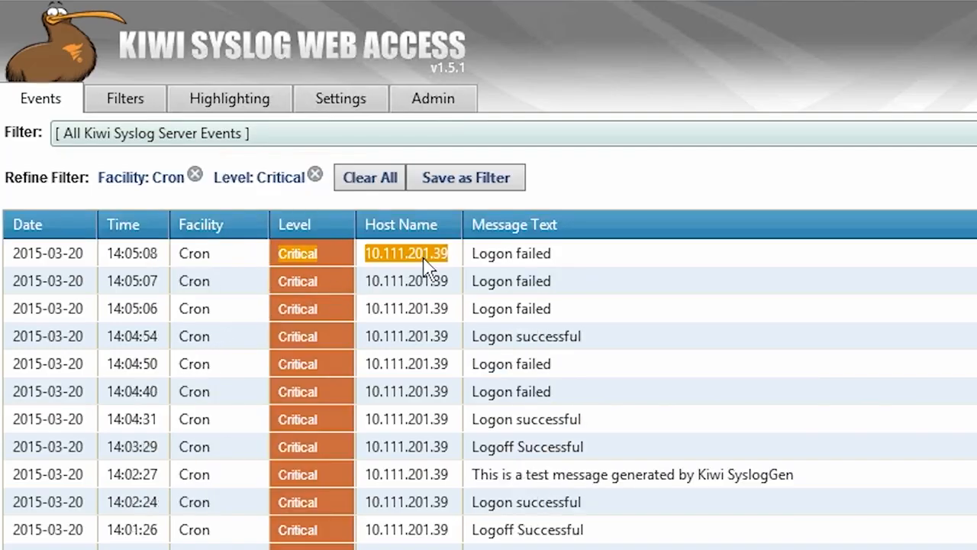
{"action": "left_click", "coordinate": [532, 254]}
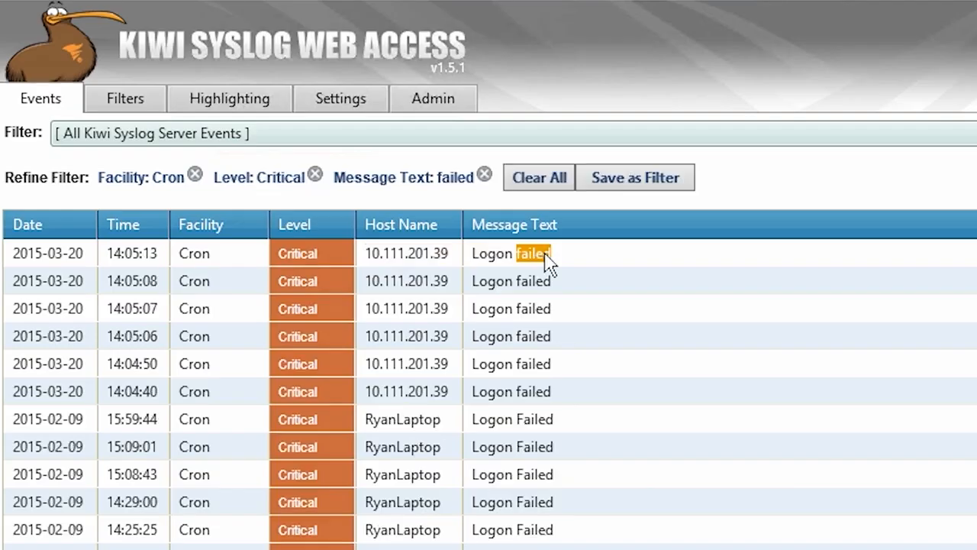
Step: Remove the Critical level refinement and save the remaining criteria as a standard filter named "Failed Chron"
{"action": "left_click", "coordinate": [315, 176]}
{"action": "left_click", "coordinate": [517, 188]}
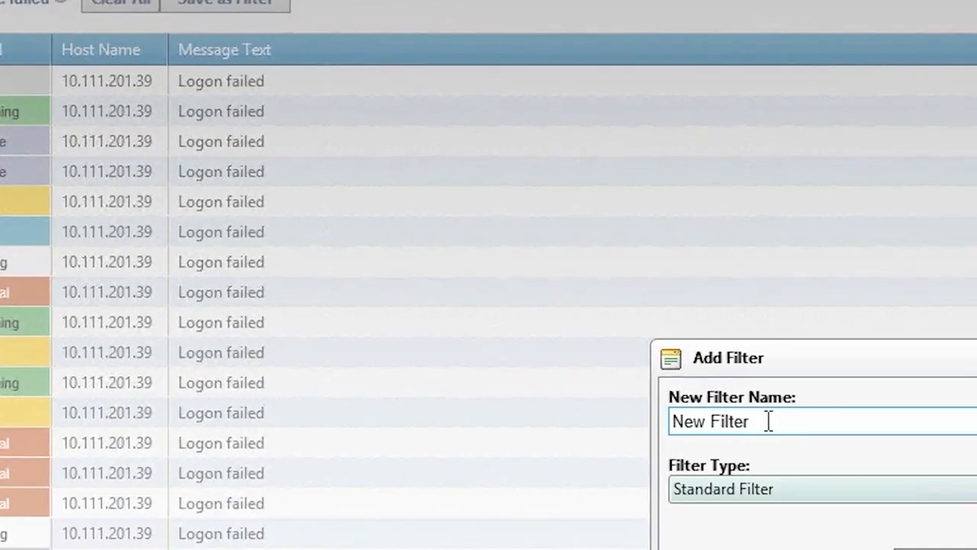
{"action": "left_click_drag", "start_coordinate": [769, 420], "coordinate": [624, 417]}
{"action": "type", "text": "Failed"}
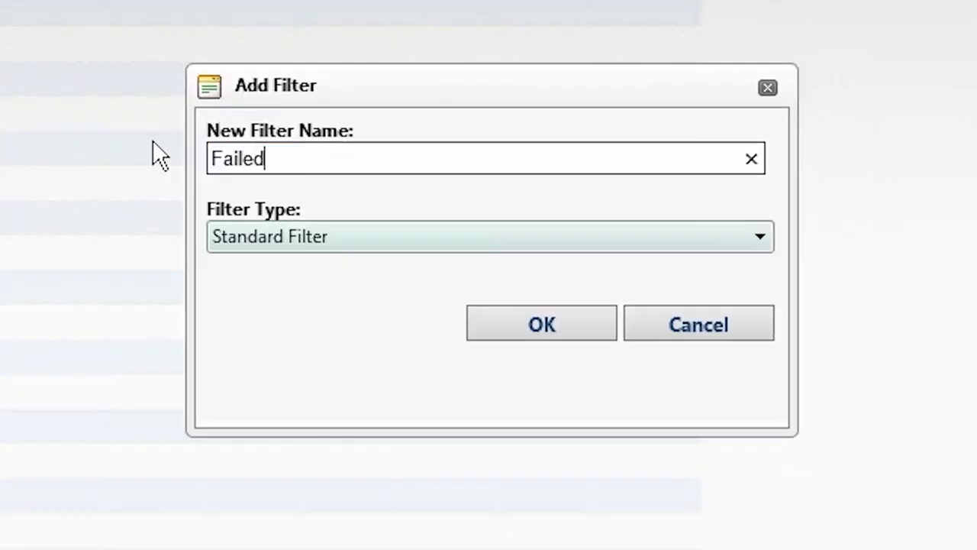
{"action": "type", "text": " Chron"}
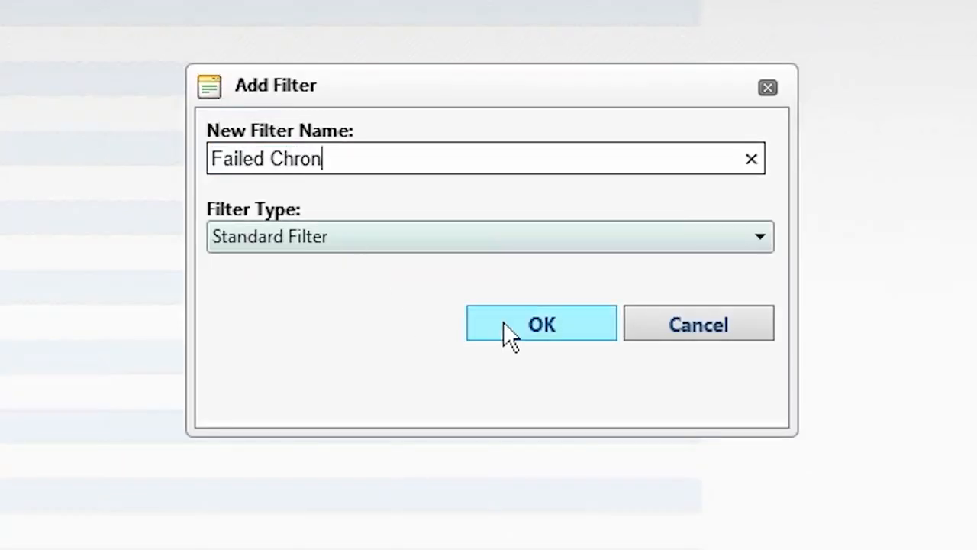
{"action": "left_click", "coordinate": [505, 324]}
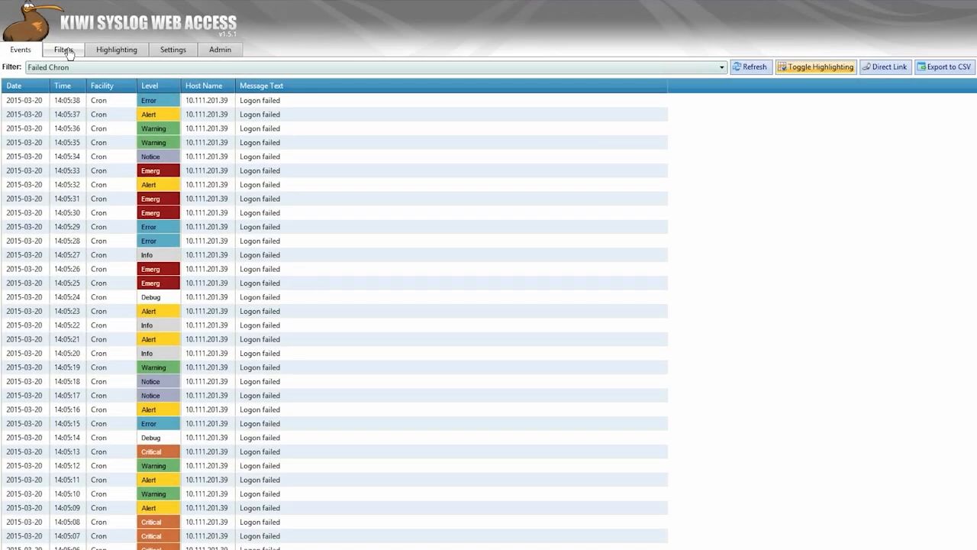
Step: Add a Date filter item with the Equal to operator to the Failed Chron filter and save the filter
{"action": "left_click", "coordinate": [67, 51]}
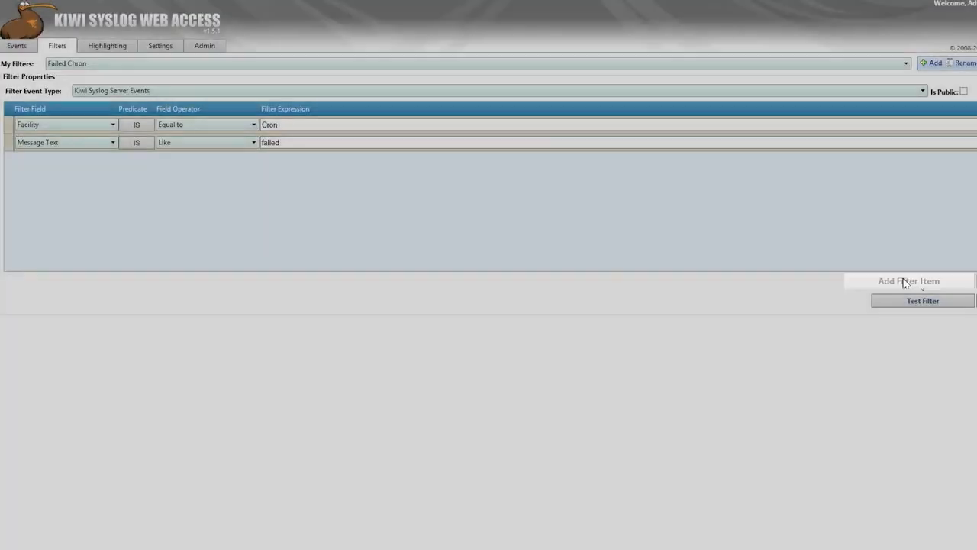
{"action": "left_click", "coordinate": [905, 280]}
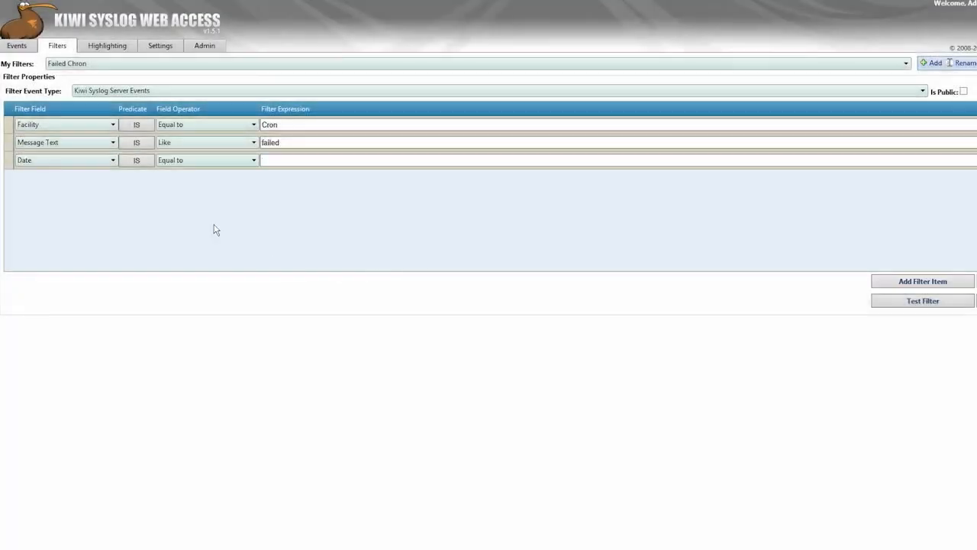
{"action": "left_click", "coordinate": [113, 160]}
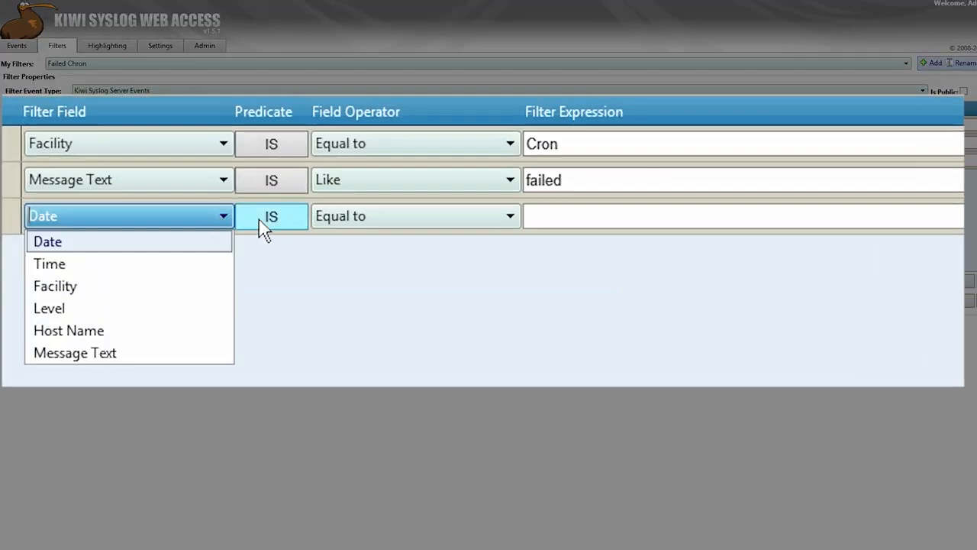
{"action": "left_click", "coordinate": [414, 220]}
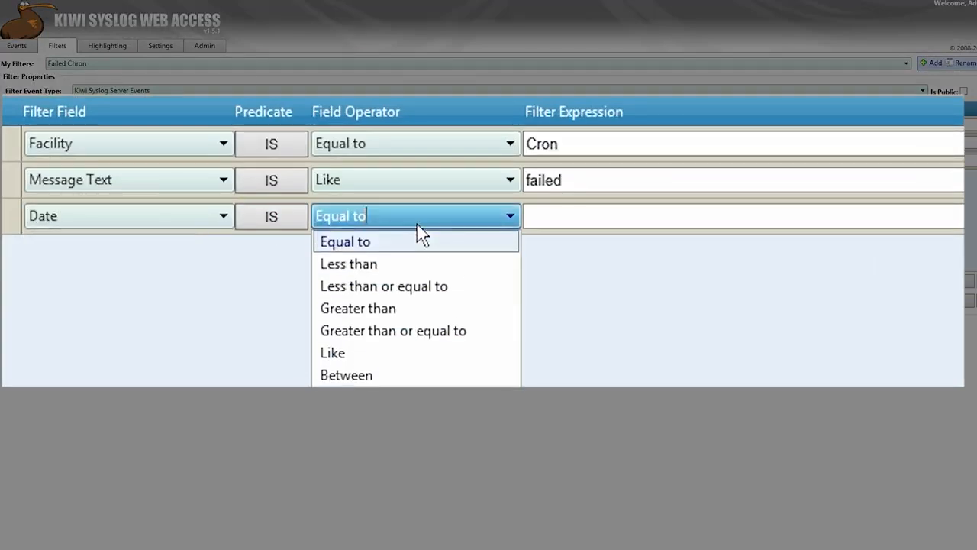
{"action": "left_click", "coordinate": [558, 220]}
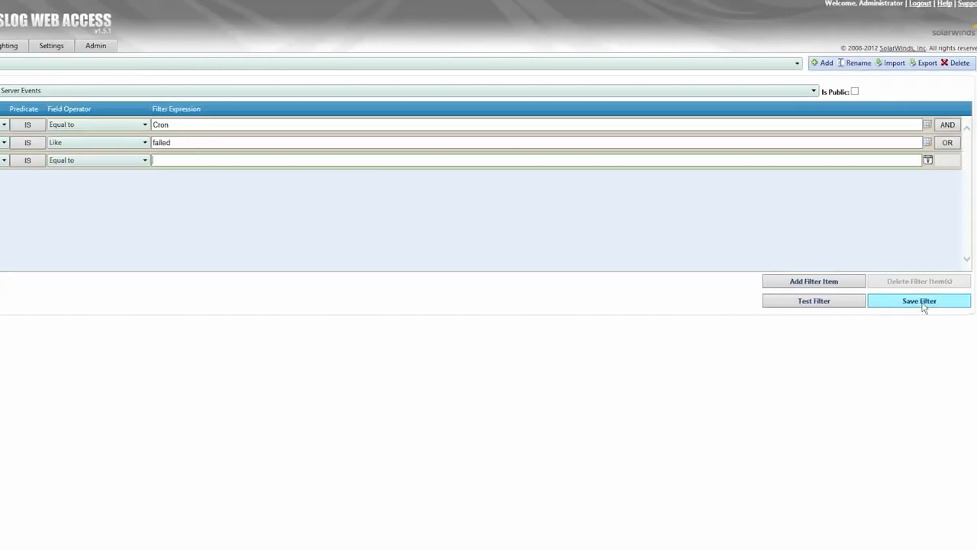
{"action": "left_click", "coordinate": [924, 305]}
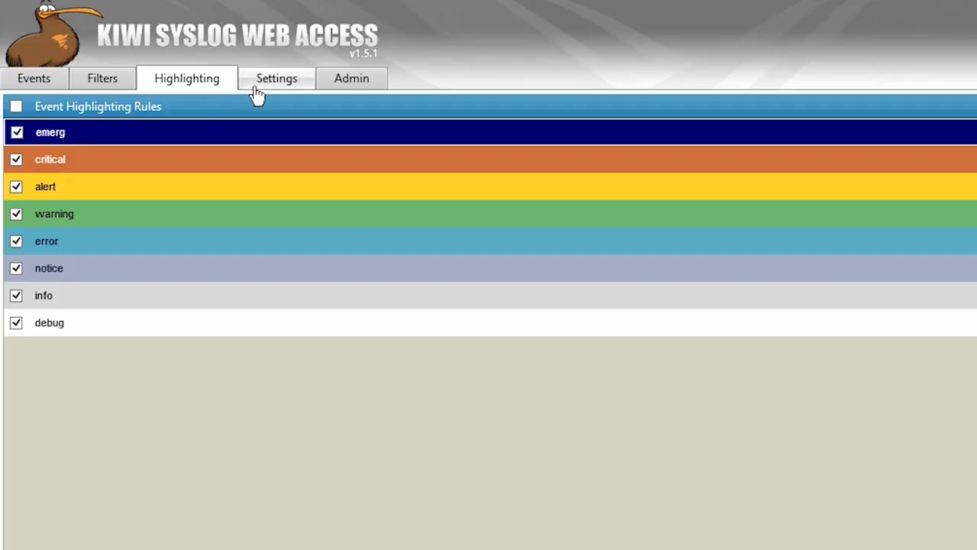
Step: Review the general and user settings of Kiwi Syslog Web Access and open its administration page
{"action": "left_click", "coordinate": [287, 93]}
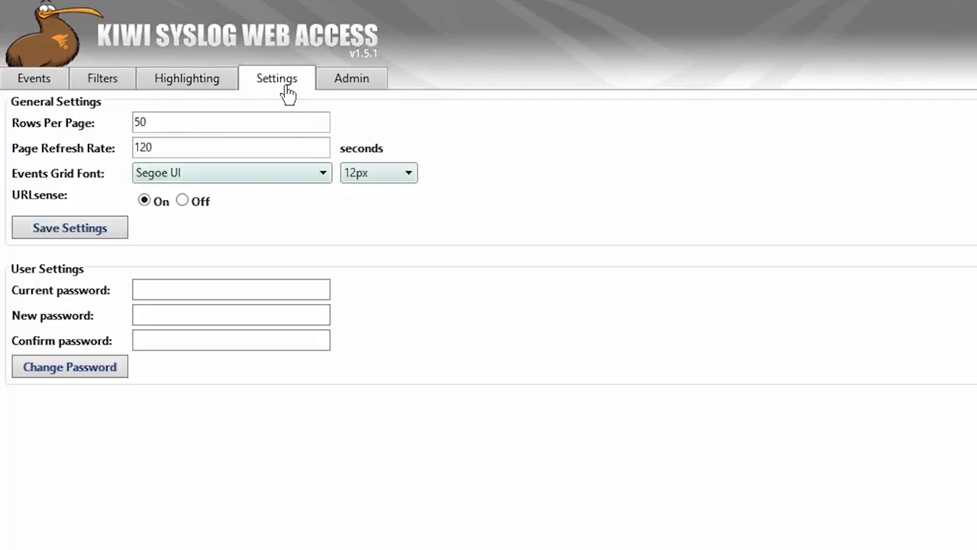
{"action": "left_click", "coordinate": [346, 90]}
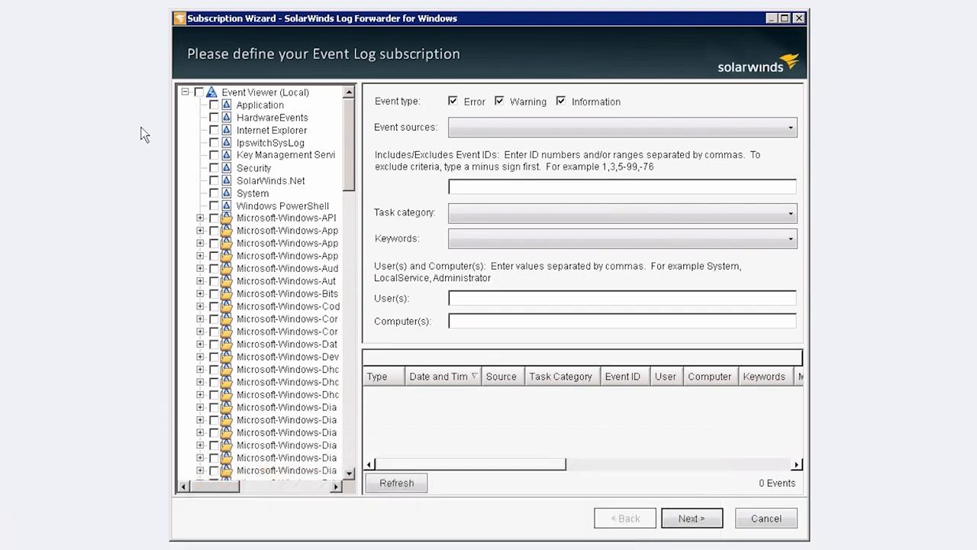
Step: In SolarWinds Log Forwarder for Windows, define an event subscription for the Security log with the Audit Success keyword
{"action": "left_click", "coordinate": [215, 169]}
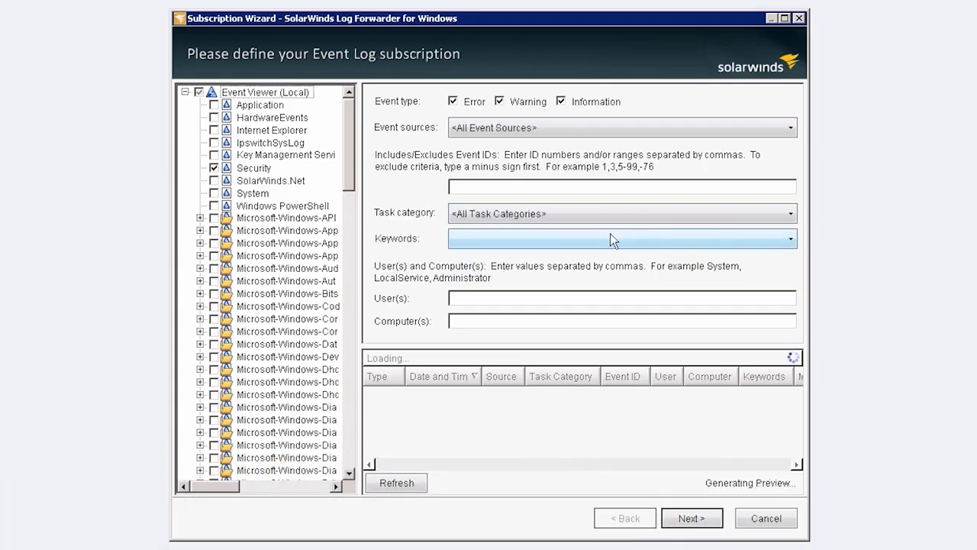
{"action": "left_click", "coordinate": [659, 239]}
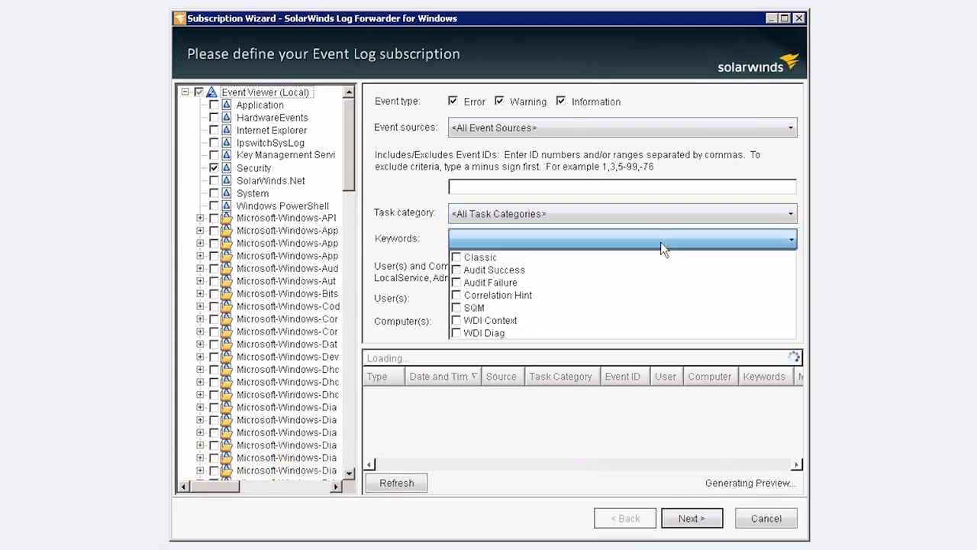
{"action": "left_click", "coordinate": [455, 270]}
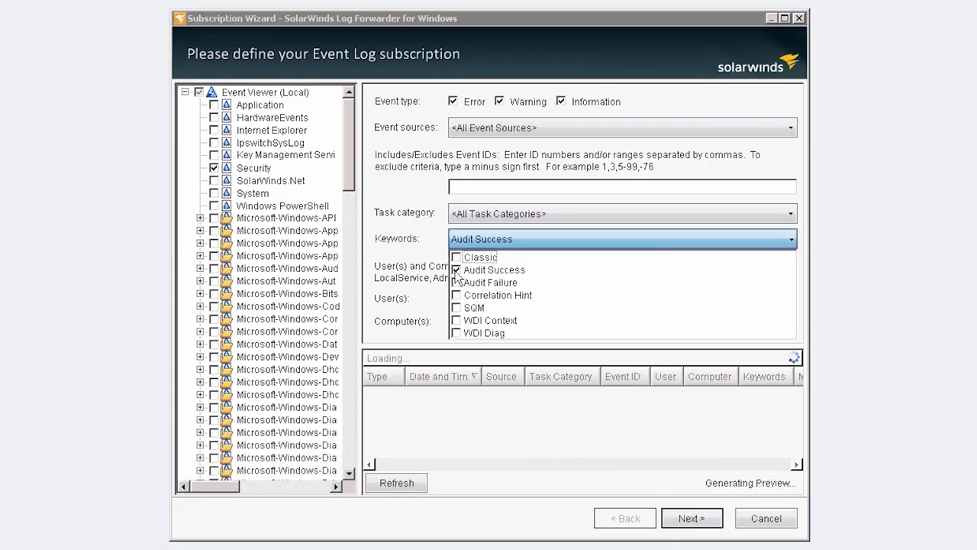
{"action": "left_click", "coordinate": [689, 518]}
Step: Set the subscription's default syslog facility to Local use 0 (local0) and finish the wizard
{"action": "left_click", "coordinate": [568, 96]}
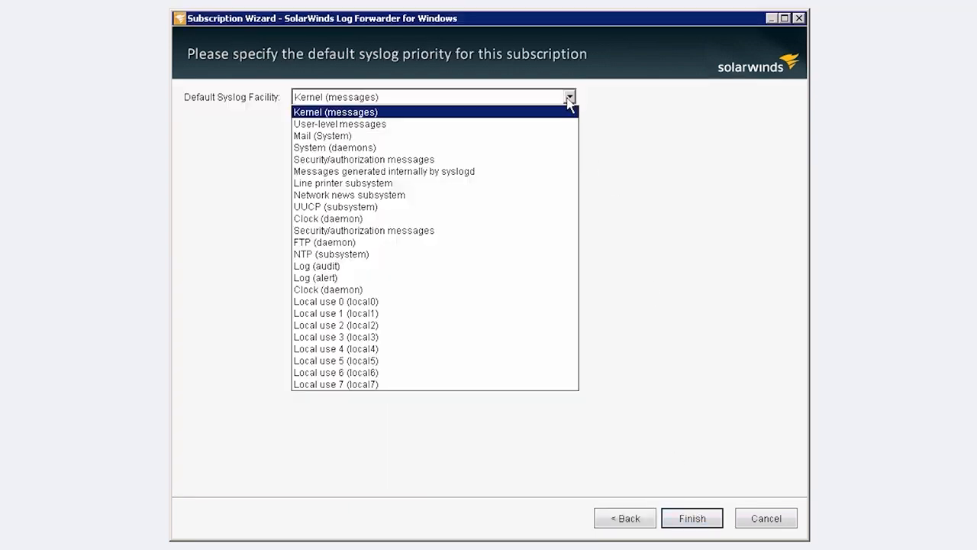
{"action": "left_click", "coordinate": [379, 302]}
{"action": "left_click", "coordinate": [702, 519]}
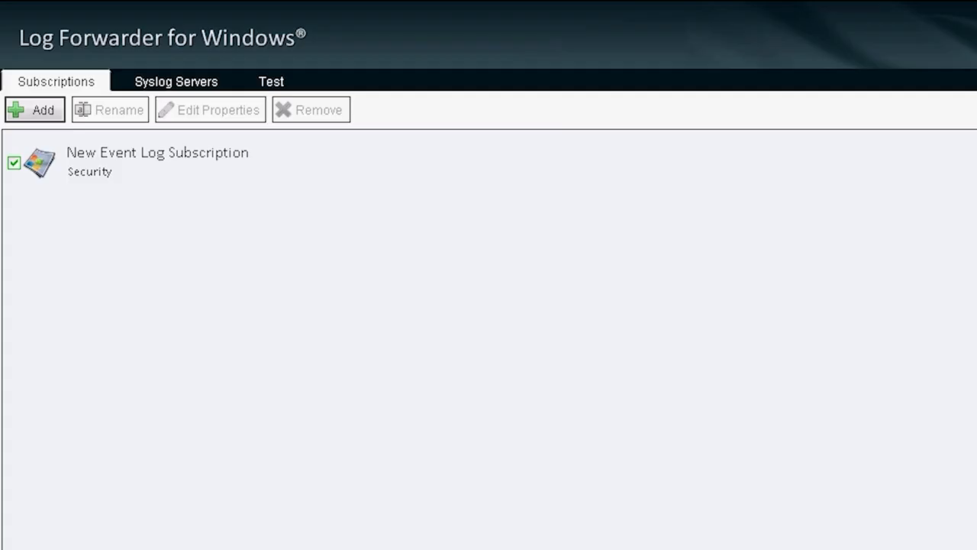
Step: Add a new syslog server and replace its default IP address with the copied server address
{"action": "left_click", "coordinate": [129, 84]}
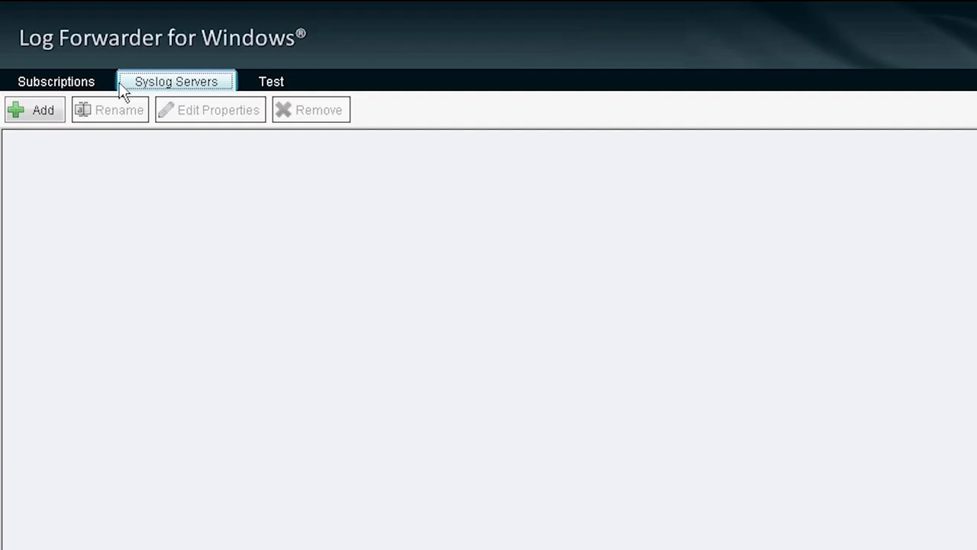
{"action": "left_click", "coordinate": [42, 110]}
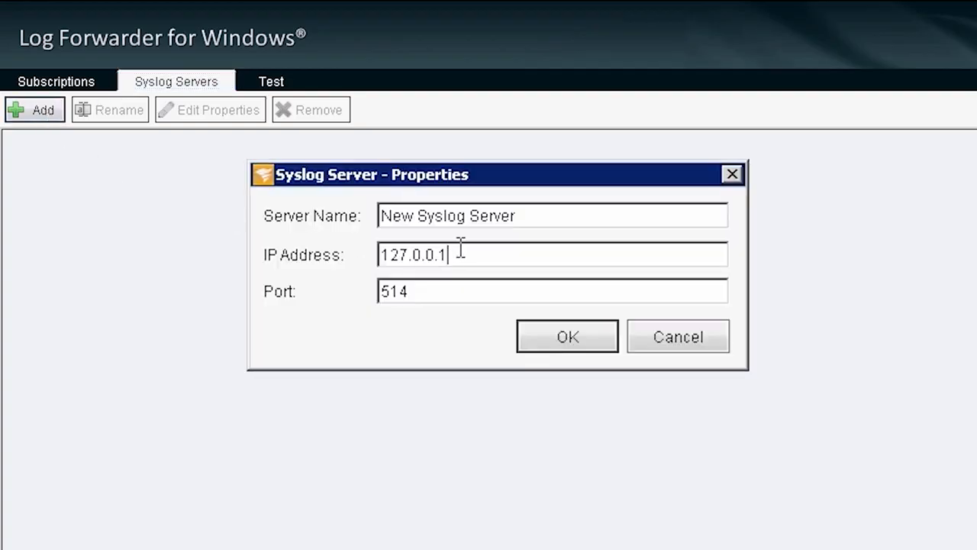
{"action": "left_click_drag", "start_coordinate": [460, 255], "coordinate": [380, 257]}
{"action": "right_click", "coordinate": [400, 258]}
{"action": "left_click", "coordinate": [441, 346]}
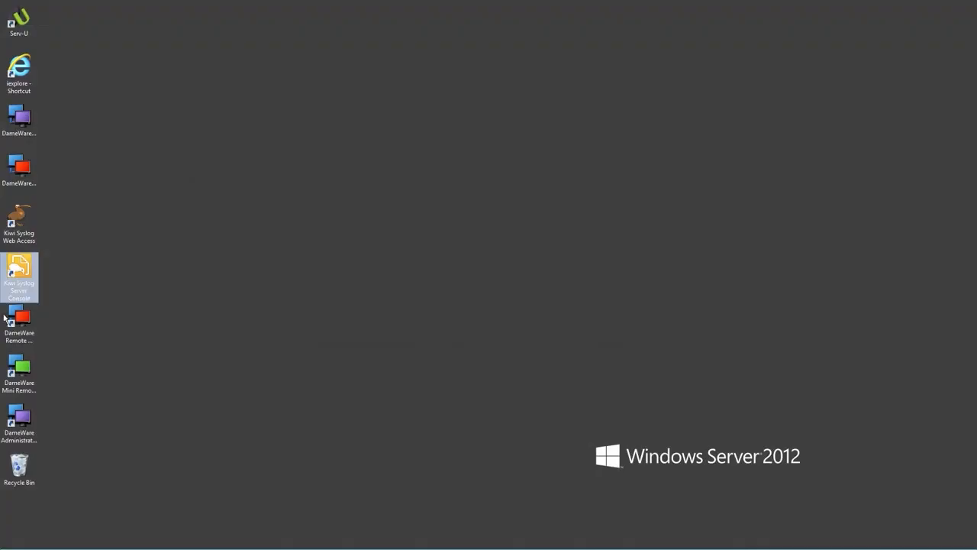
Step: In the Kiwi Syslog Server Console setup, add a schedule named "archive" with a daily frequency
{"action": "double_click", "coordinate": [23, 272]}
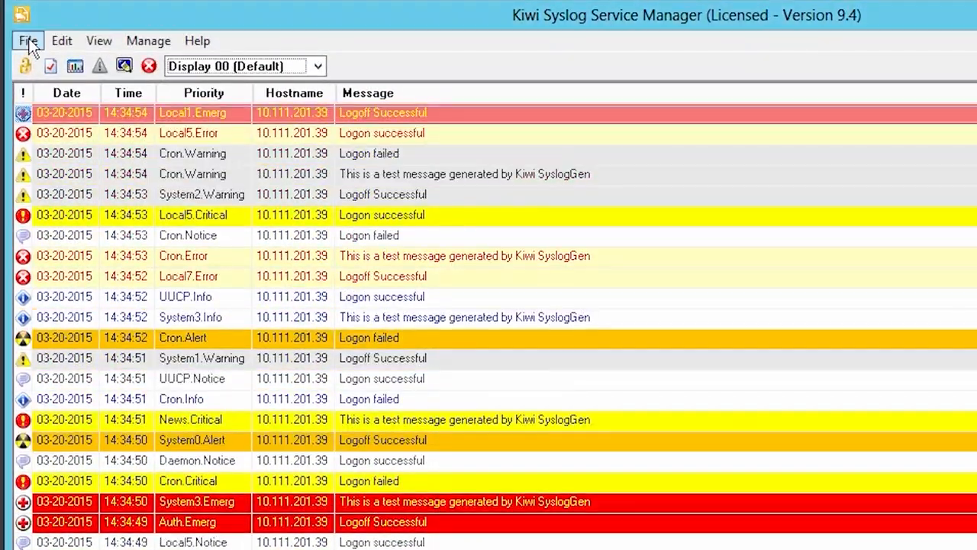
{"action": "left_click", "coordinate": [28, 41]}
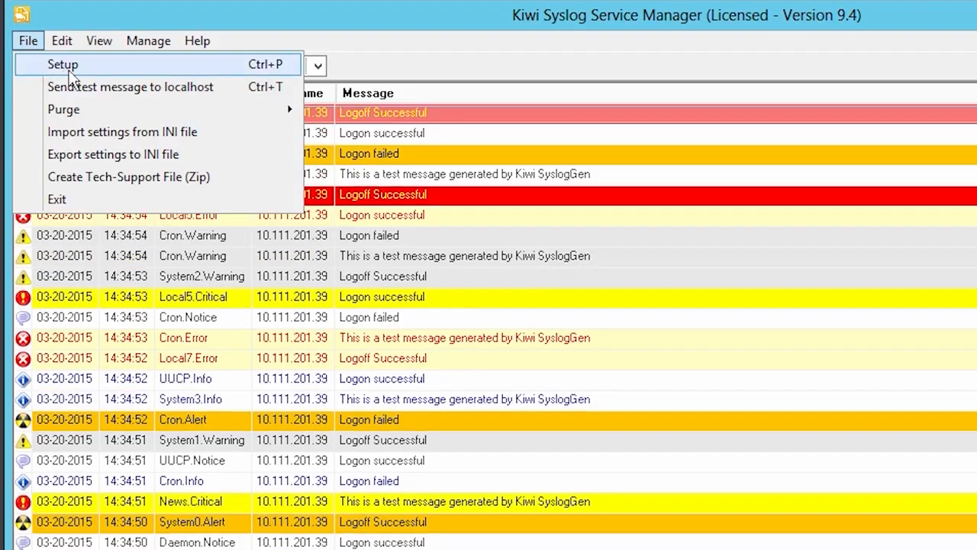
{"action": "left_click", "coordinate": [69, 75]}
{"action": "left_click", "coordinate": [214, 363]}
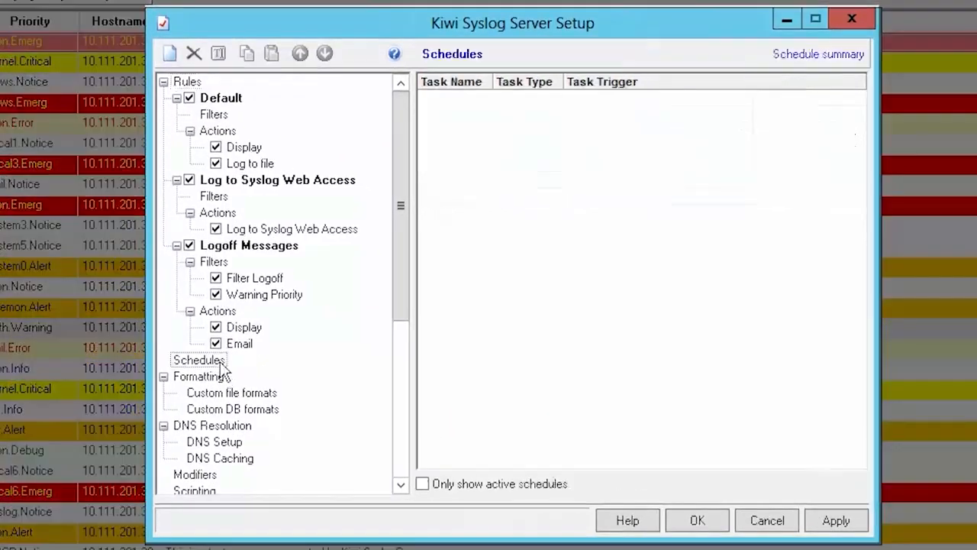
{"action": "right_click", "coordinate": [221, 367]}
{"action": "left_click", "coordinate": [248, 376]}
{"action": "type", "text": "arc"}
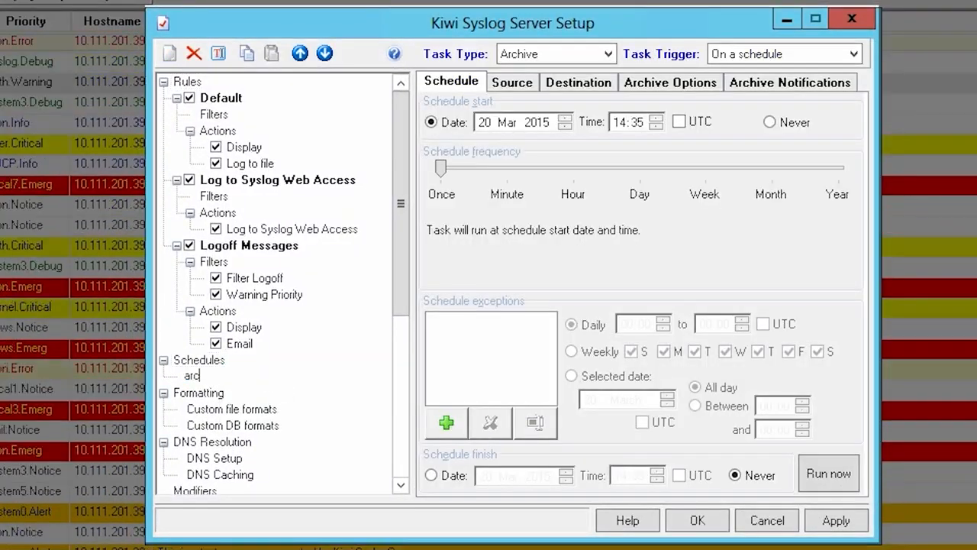
{"action": "type", "text": "hive"}
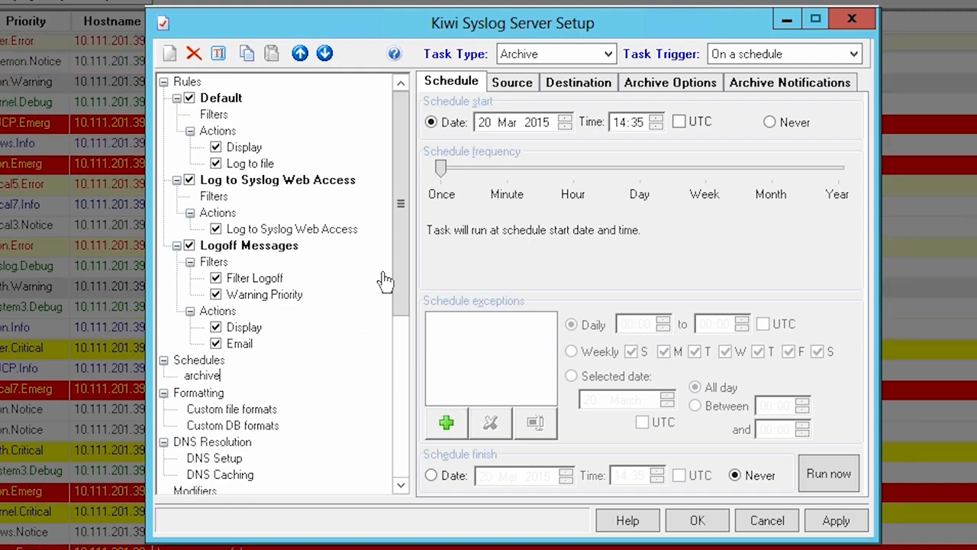
{"action": "left_click_drag", "start_coordinate": [441, 185], "coordinate": [634, 185]}
Step: Limit the archive task's source files to those at least 3 months old
{"action": "left_click", "coordinate": [511, 82]}
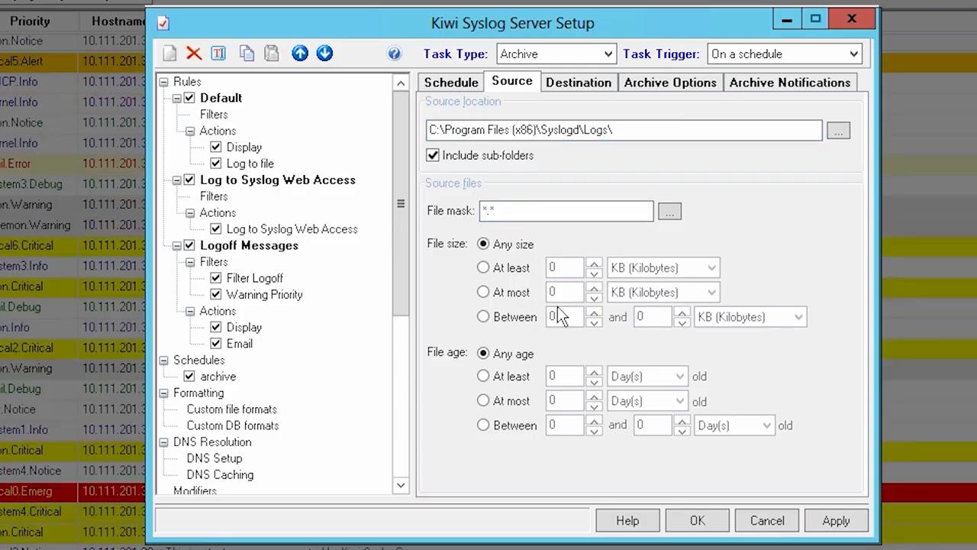
{"action": "left_click", "coordinate": [484, 376]}
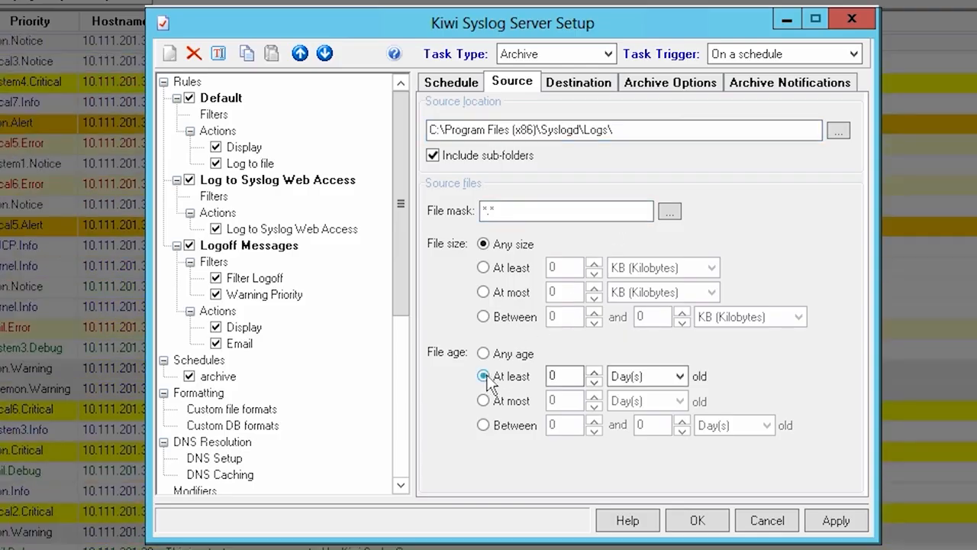
{"action": "left_click", "coordinate": [595, 371]}
{"action": "left_click", "coordinate": [595, 372]}
{"action": "left_click", "coordinate": [594, 372]}
{"action": "left_click", "coordinate": [672, 376]}
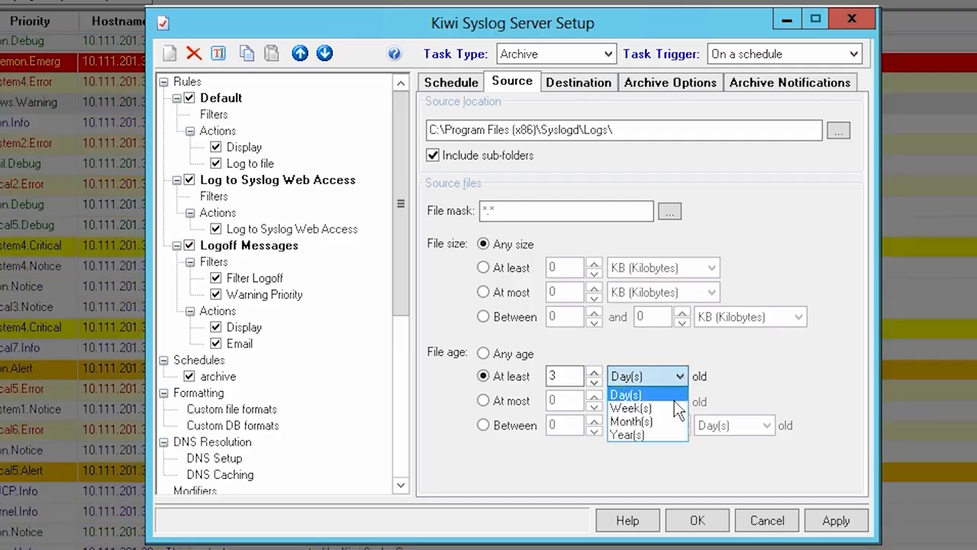
{"action": "left_click", "coordinate": [662, 419]}
Step: Review the archive task's destination, zip and external program options, and report notification settings
{"action": "left_click", "coordinate": [579, 82]}
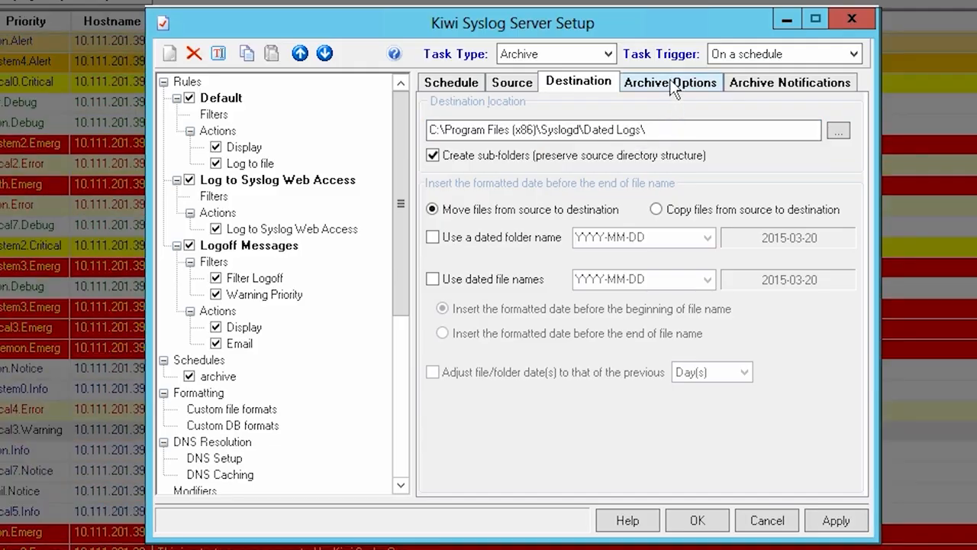
{"action": "left_click", "coordinate": [672, 84]}
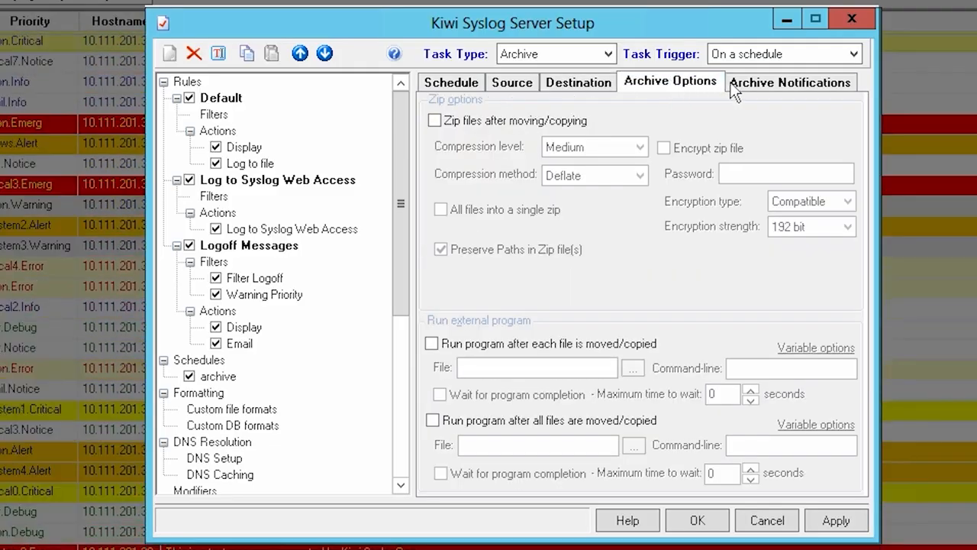
{"action": "left_click", "coordinate": [752, 85]}
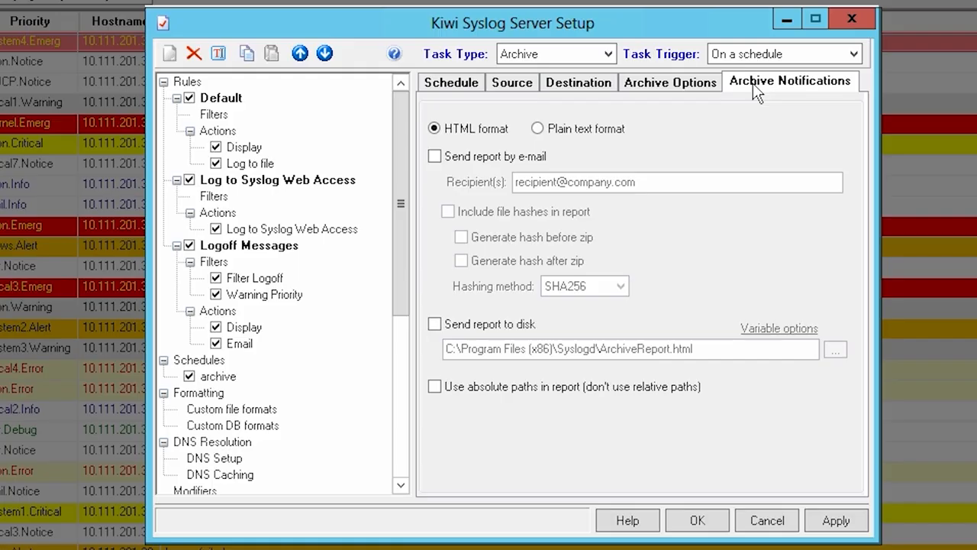
Step: Add a second schedule named "delete old files"
{"action": "right_click", "coordinate": [212, 363]}
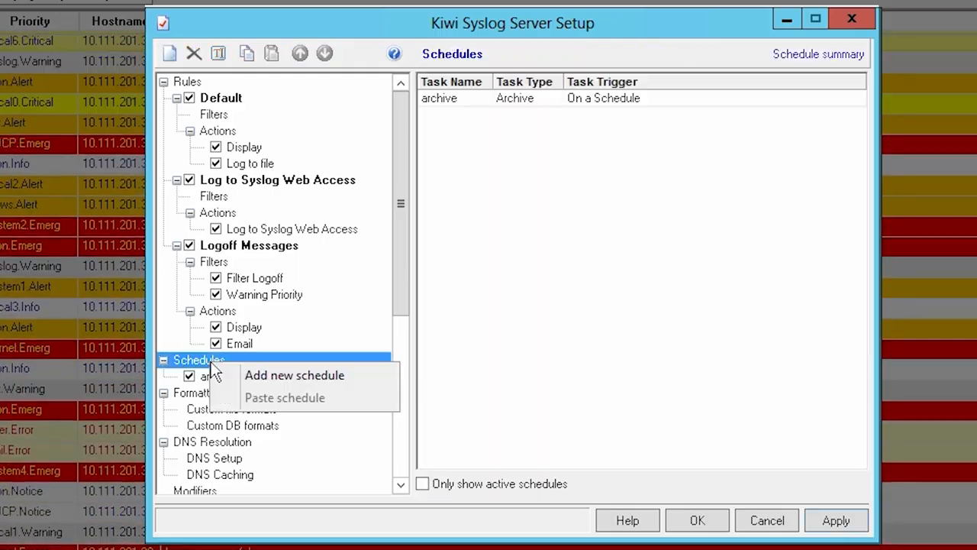
{"action": "left_click", "coordinate": [257, 375]}
{"action": "type", "text": "delete old f"}
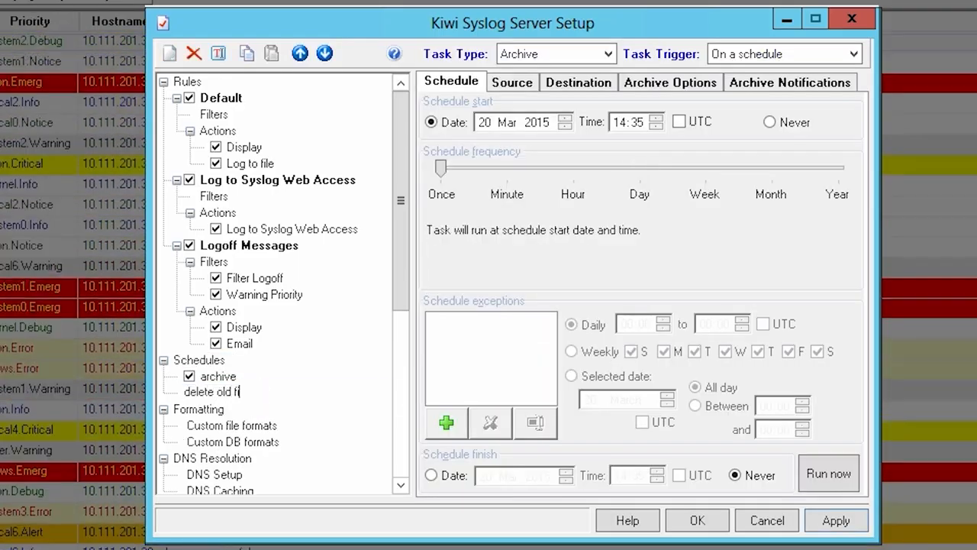
{"action": "type", "text": "iles"}
{"action": "key", "text": "Return"}
Step: Set the "delete old files" schedule's task type to Clean-up and its frequency to Day
{"action": "left_click", "coordinate": [603, 53]}
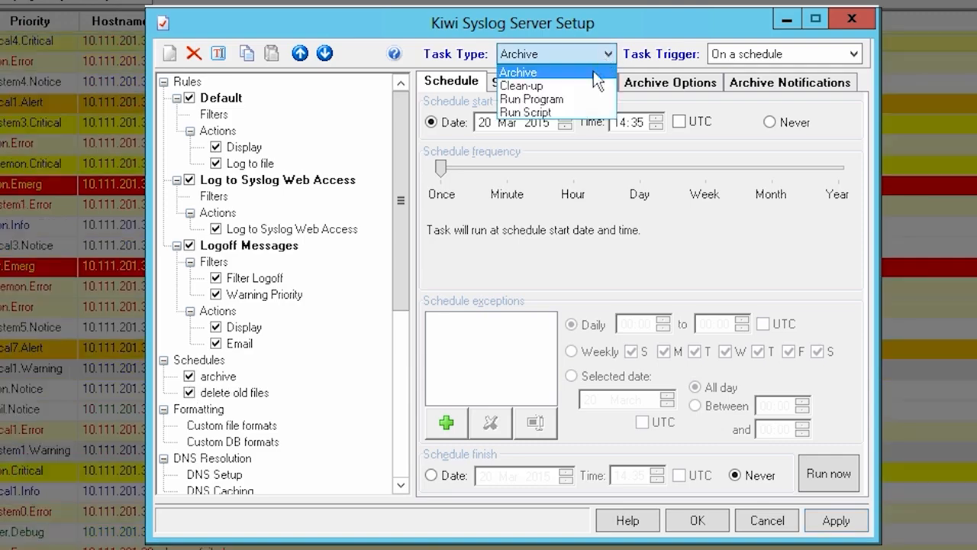
{"action": "left_click", "coordinate": [584, 85]}
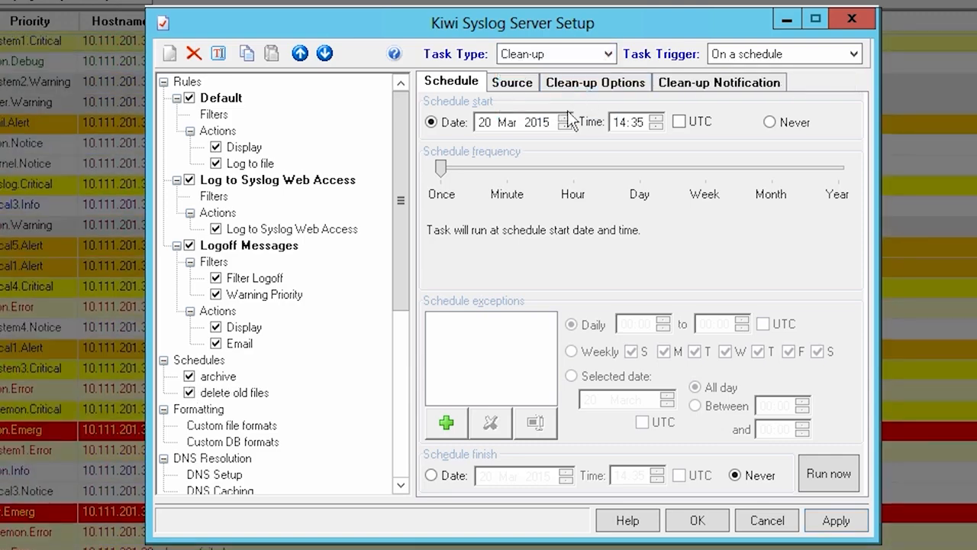
{"action": "left_click_drag", "start_coordinate": [441, 170], "coordinate": [624, 182]}
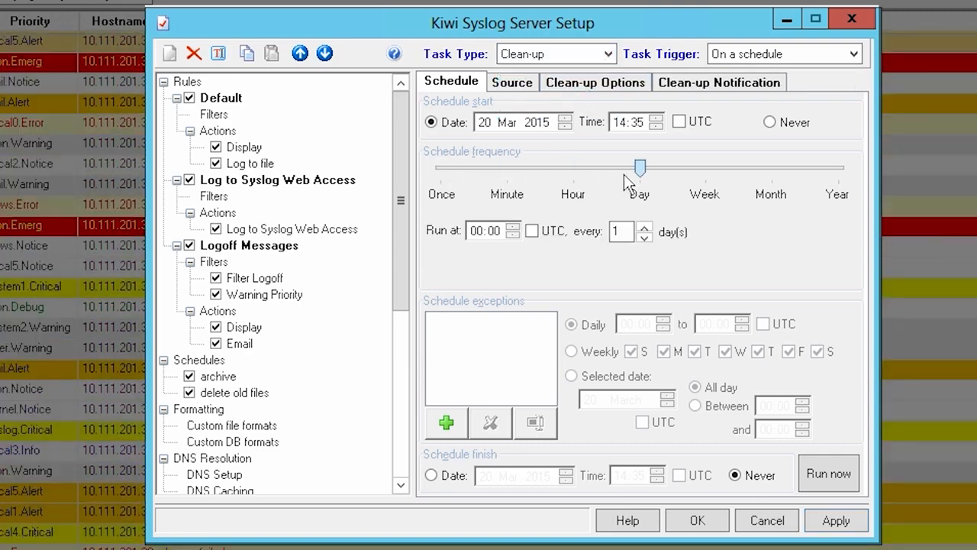
Step: Set the clean-up task's source location to C:\Program Files (x86)\Syslogd\Logs\Dated logs
{"action": "left_click", "coordinate": [517, 85]}
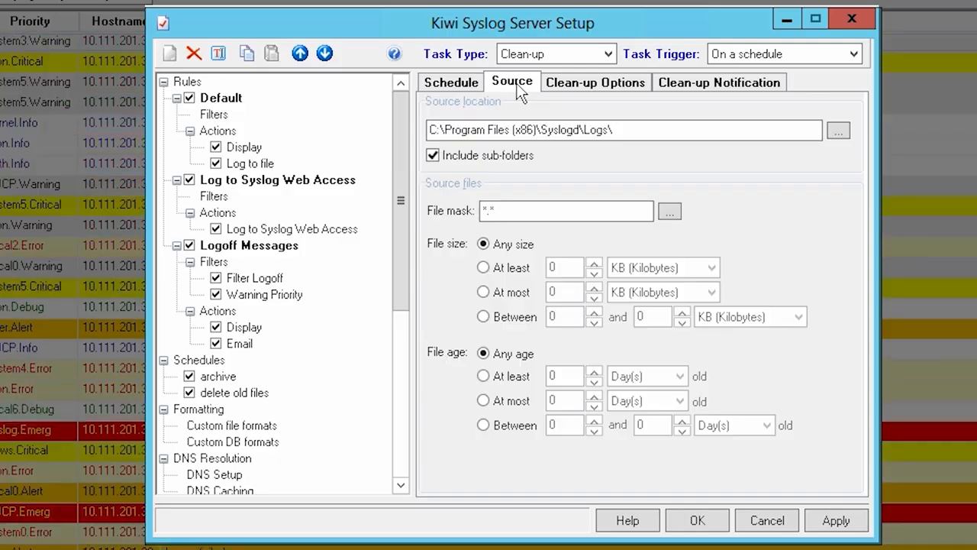
{"action": "left_click", "coordinate": [631, 129]}
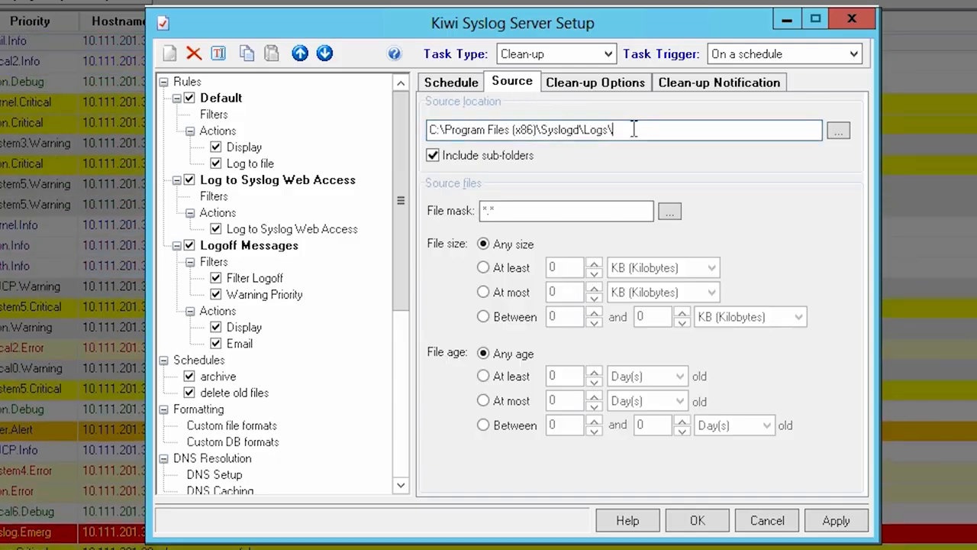
{"action": "type", "text": "Dated"}
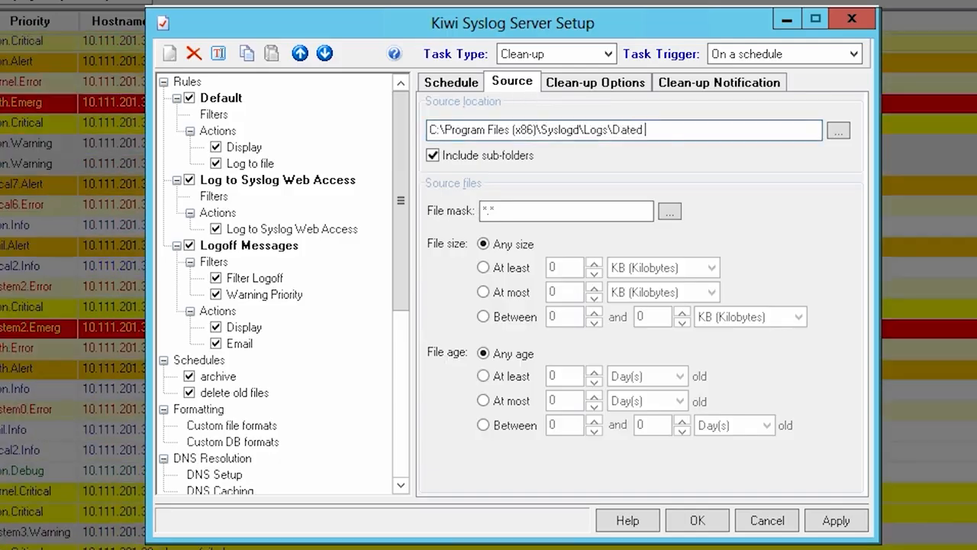
{"action": "type", "text": " logs"}
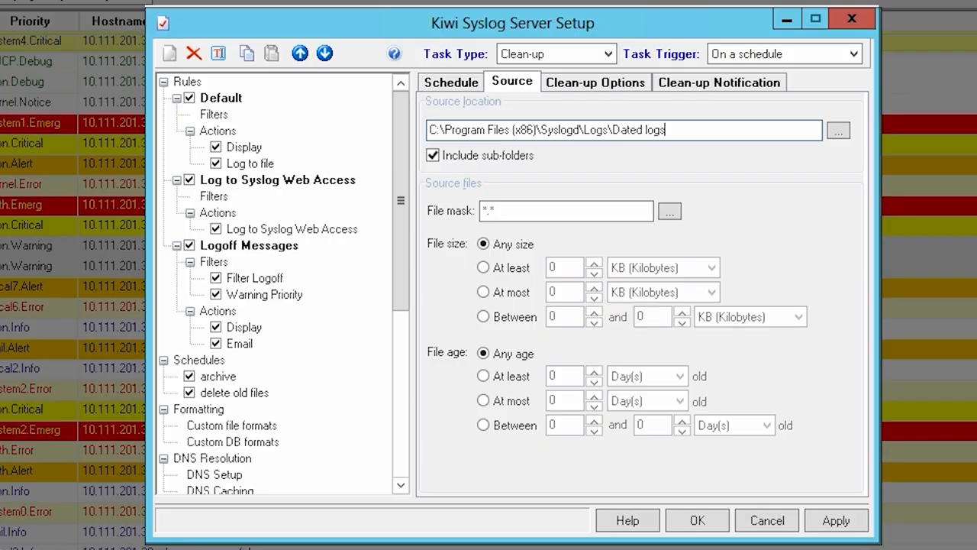
Step: Limit the clean-up task's source files to those at least 1 year old
{"action": "left_click", "coordinate": [483, 376]}
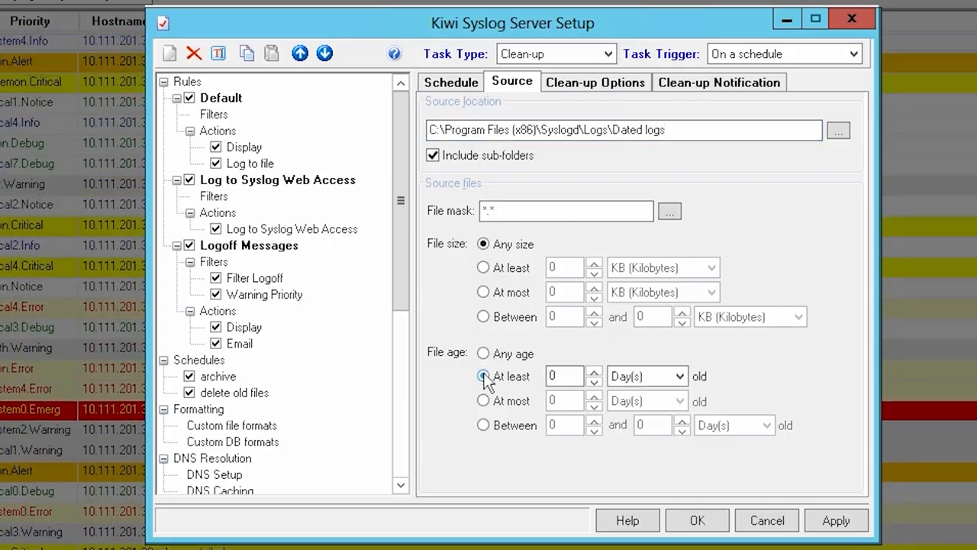
{"action": "left_click", "coordinate": [593, 371]}
{"action": "left_click", "coordinate": [650, 376]}
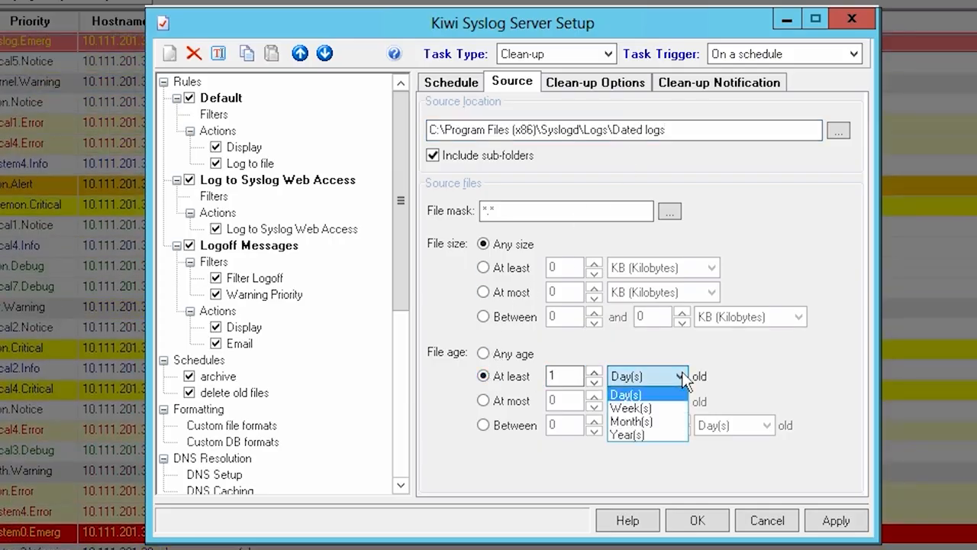
{"action": "left_click", "coordinate": [651, 433]}
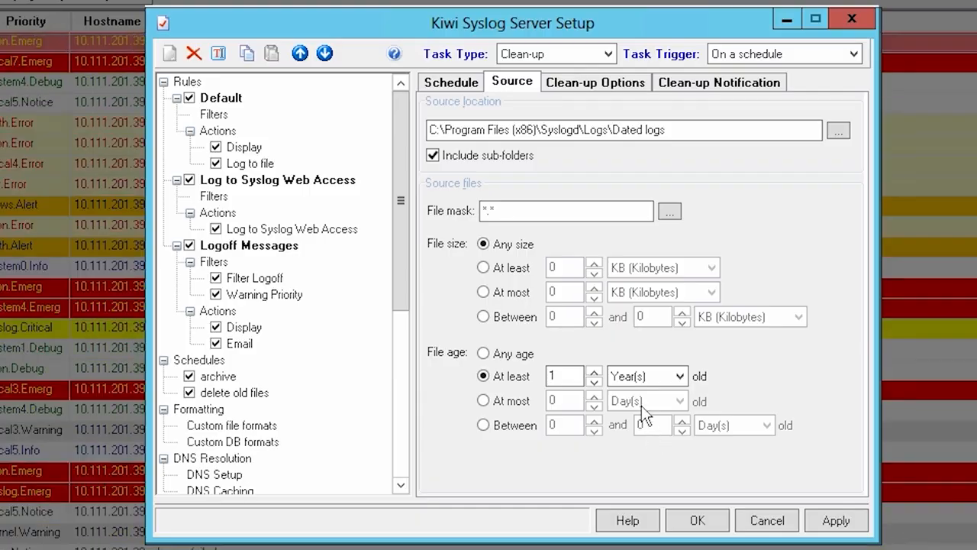
Step: Enable sending the clean-up notification report by e-mail, and review the task's option for removing empty folders
{"action": "left_click", "coordinate": [690, 83]}
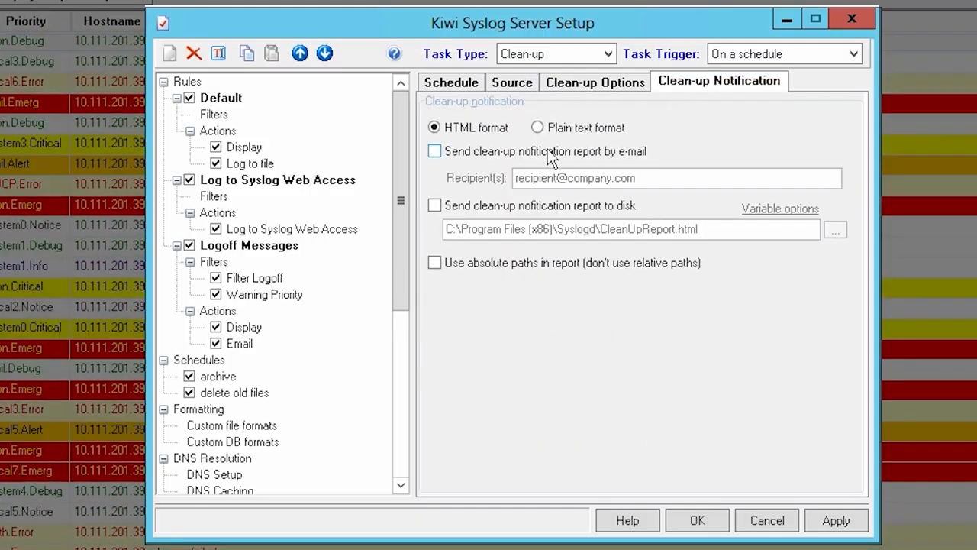
{"action": "left_click", "coordinate": [435, 151]}
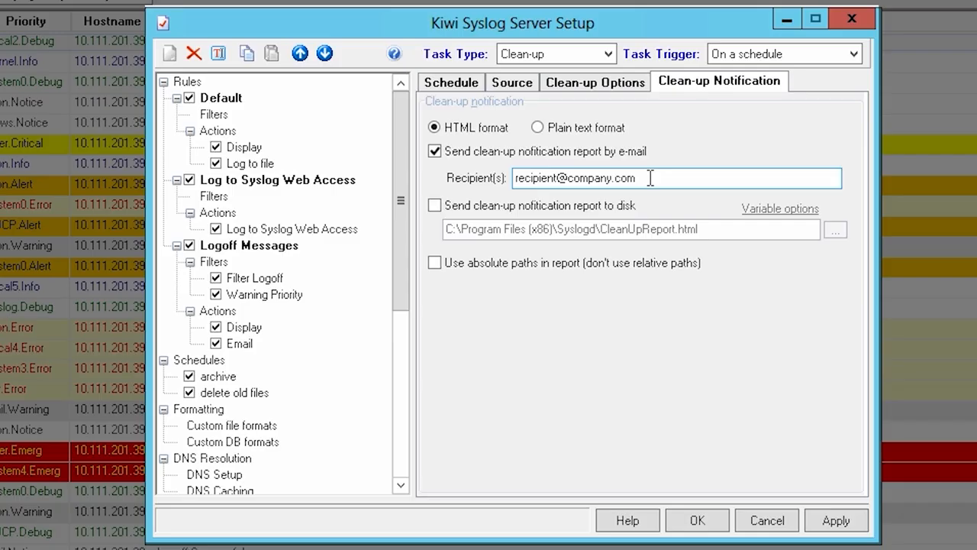
{"action": "left_click", "coordinate": [612, 81]}
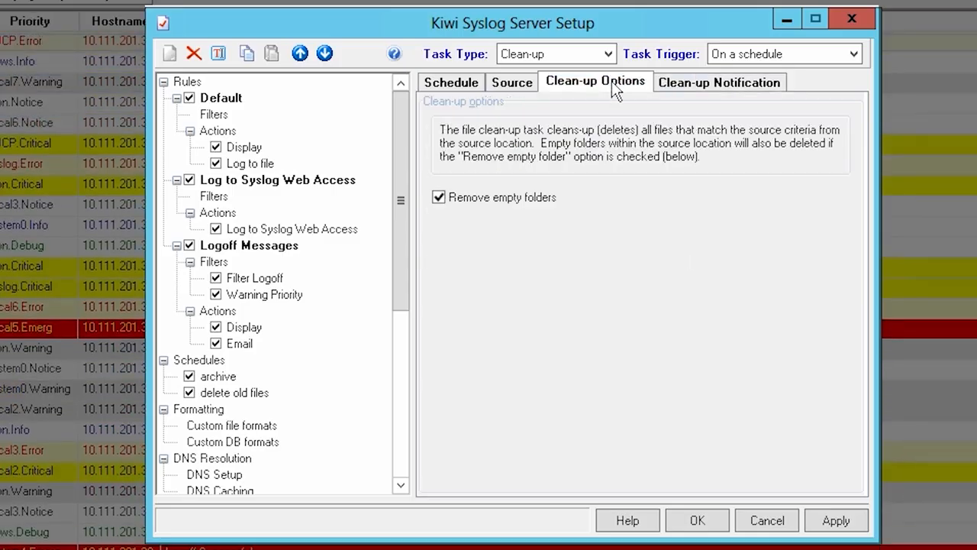